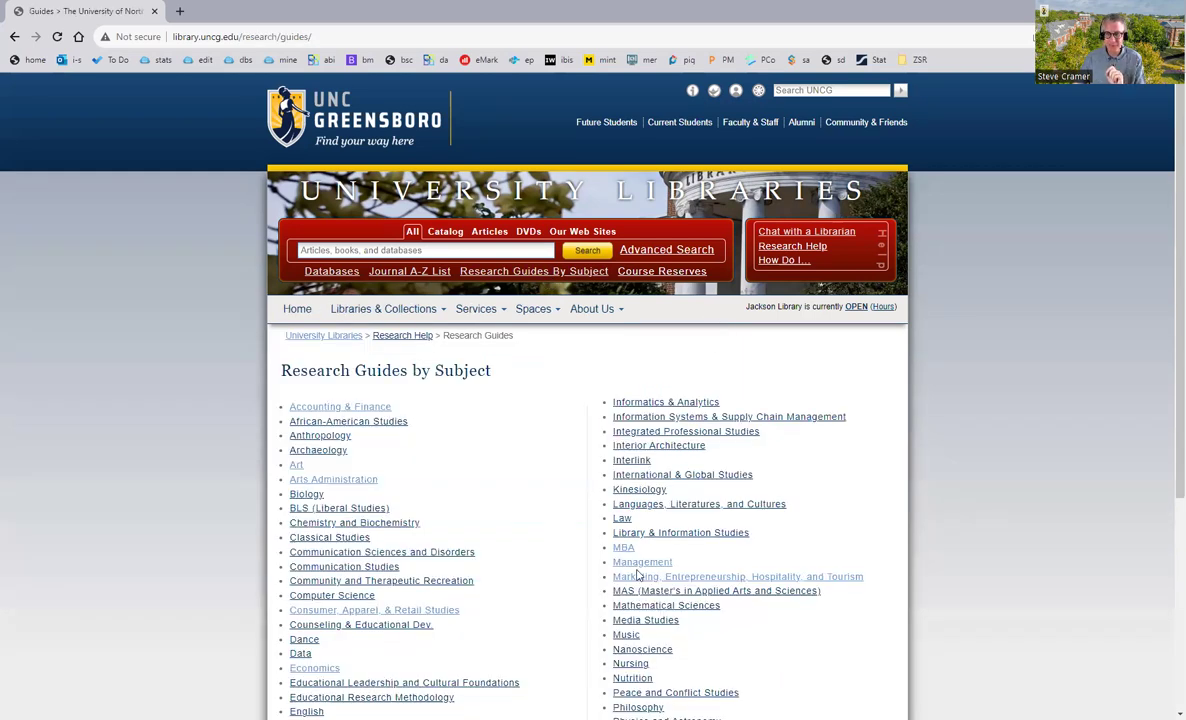
Open the SAGE Data link from the Management guide's Market Data & Mapping section
left_click(636, 562)
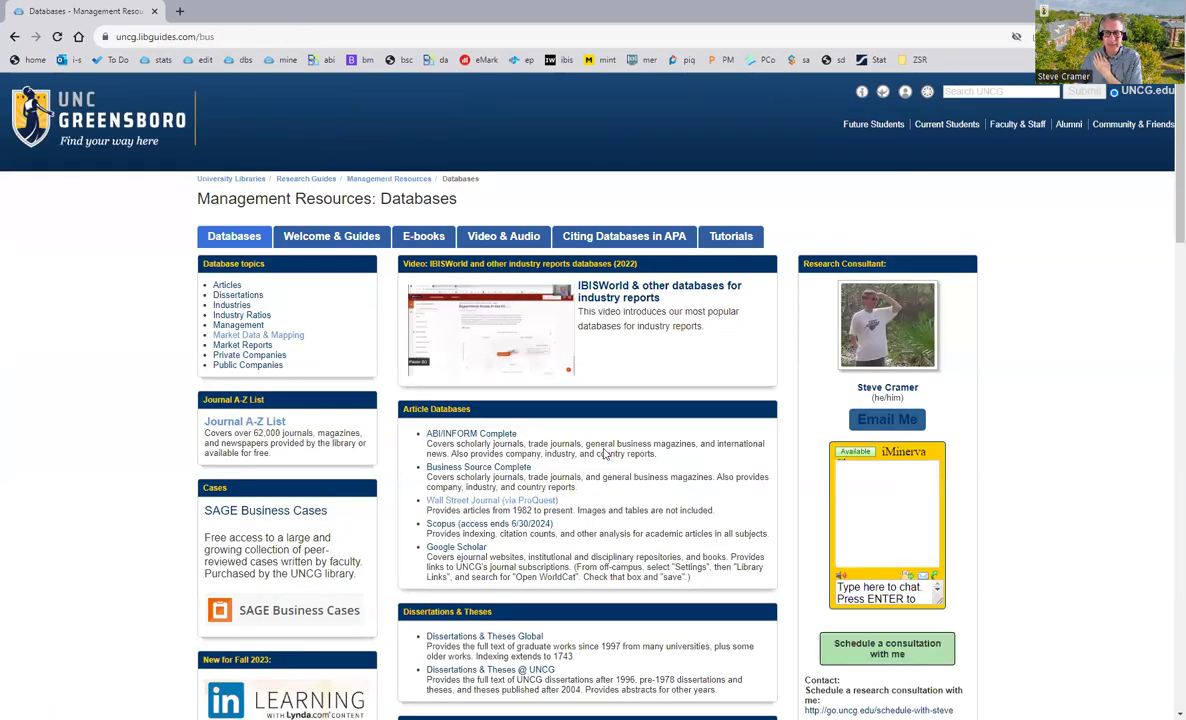
left_click(277, 336)
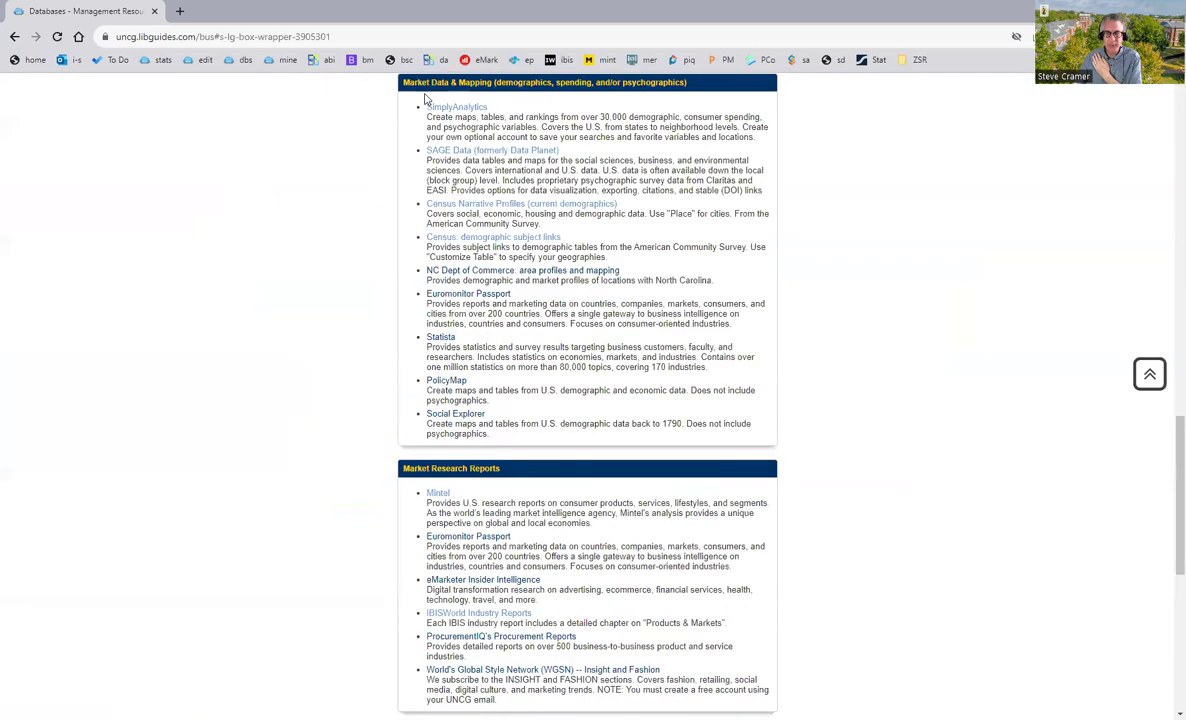
left_click(470, 150)
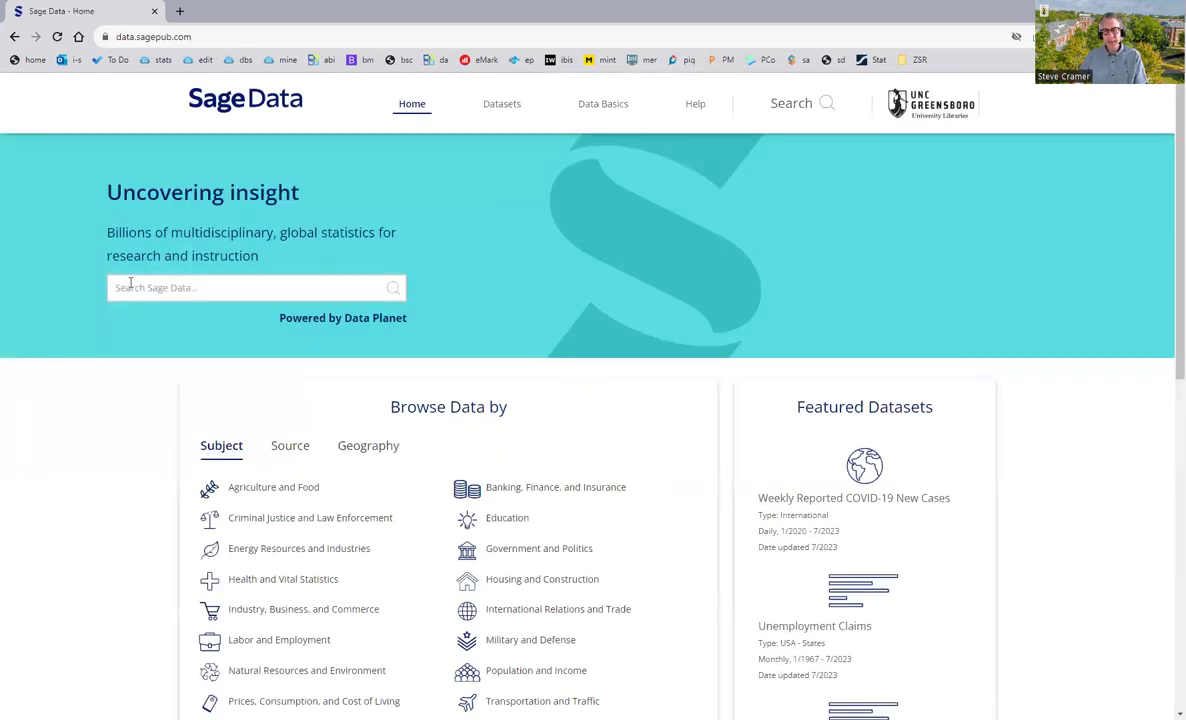
Search for 'tesla' and open the Automobiles from the Consumer Behavior - 2022 dataset
left_click(154, 292)
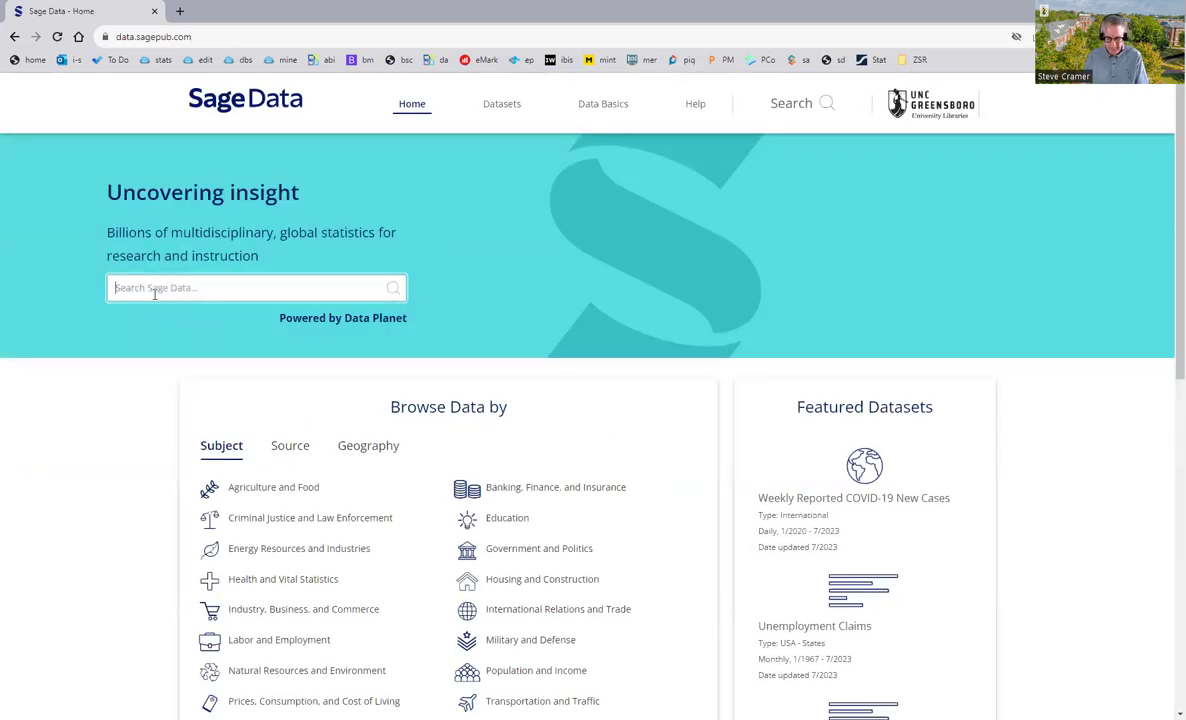
type("t")
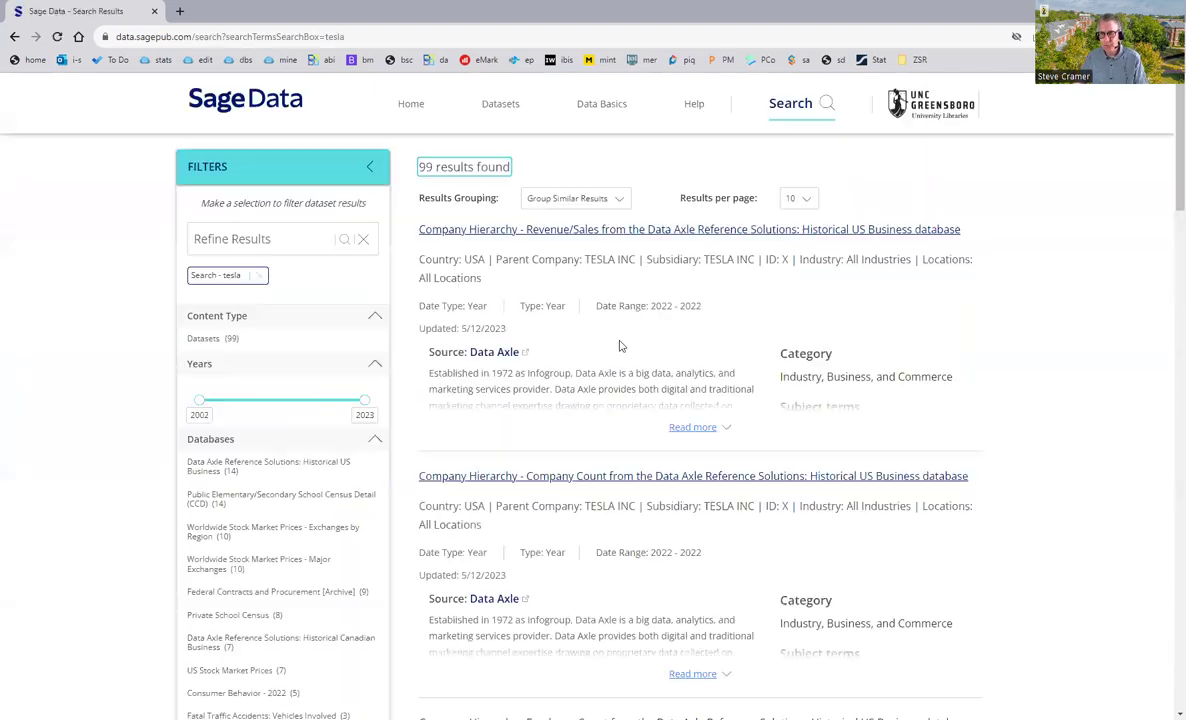
scroll(697, 343, "down", 7)
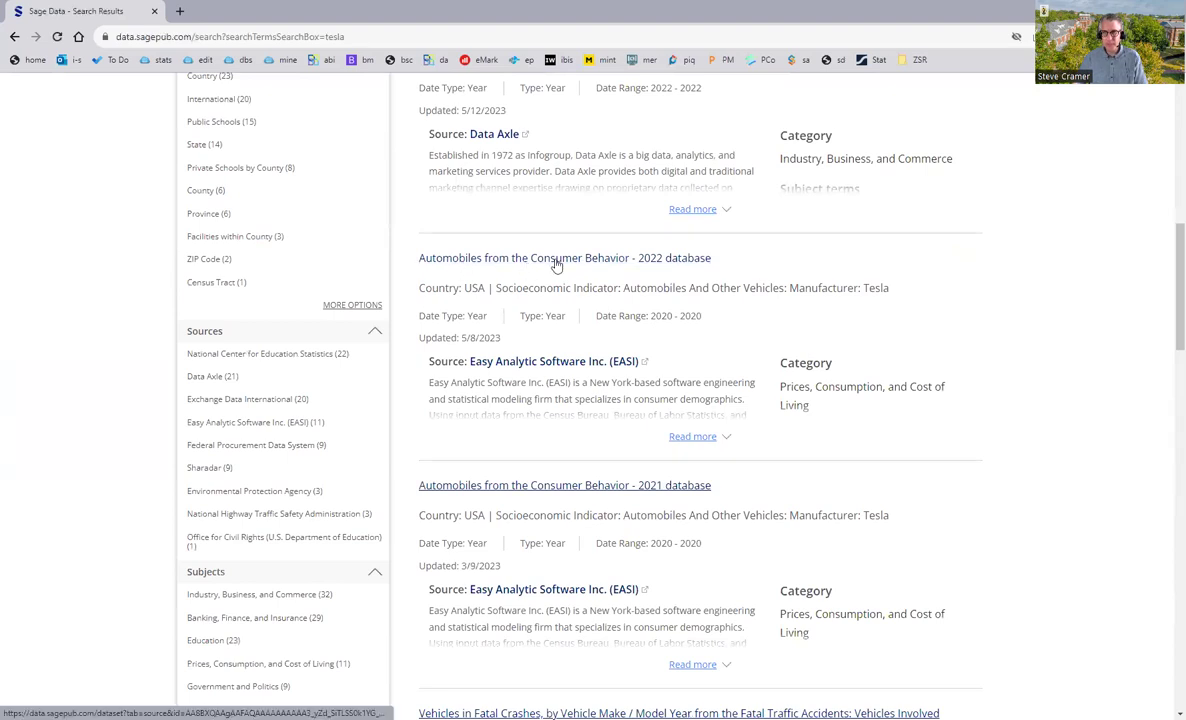
left_click(541, 367)
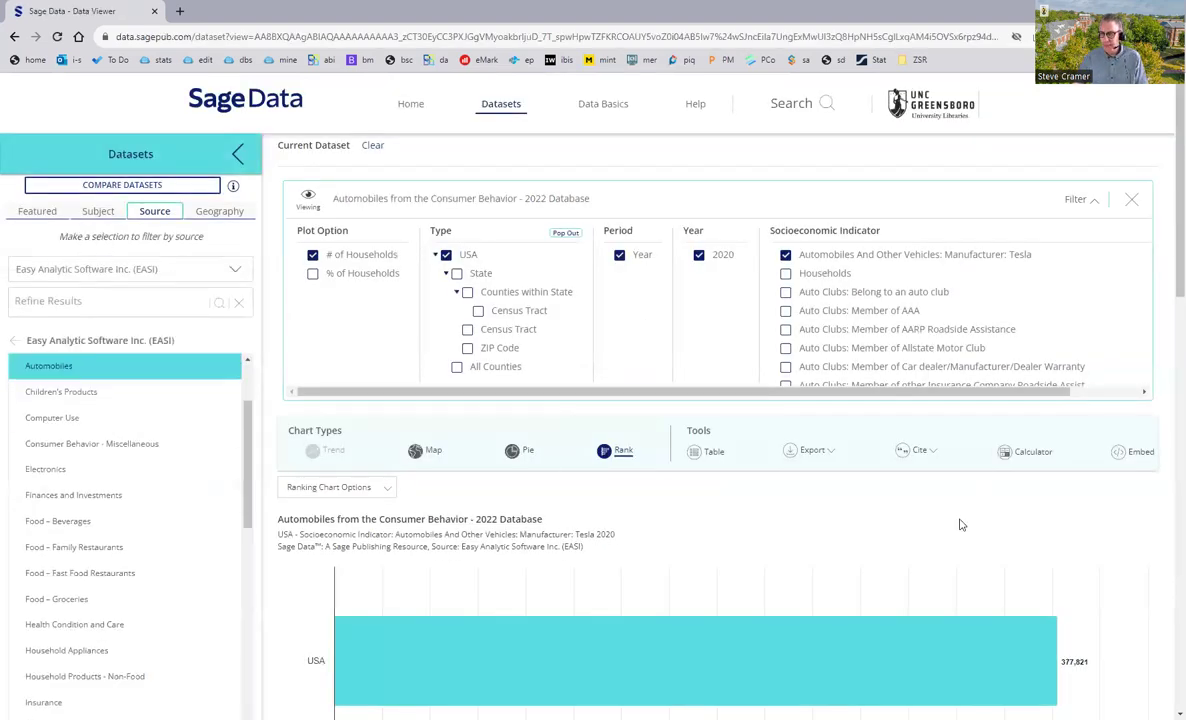
Break the Tesla chart down by State and plot it as % of Households
scroll(961, 521, "down", 2)
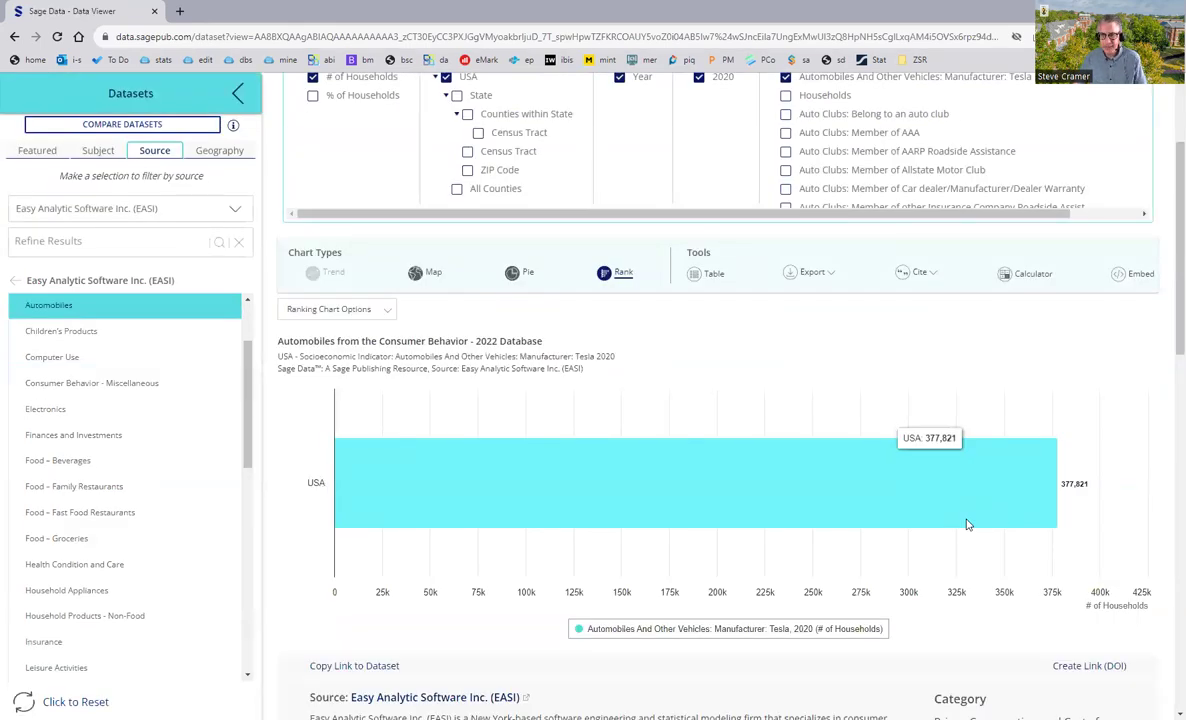
scroll(966, 524, "up", 2)
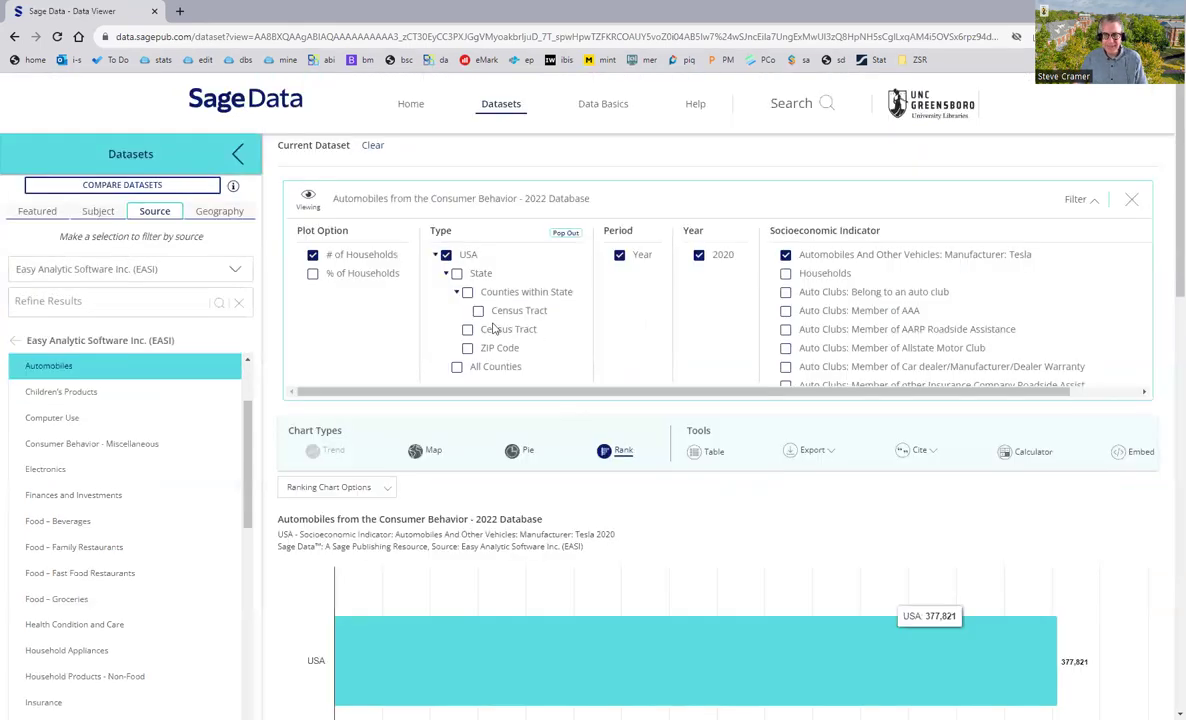
left_click(457, 273)
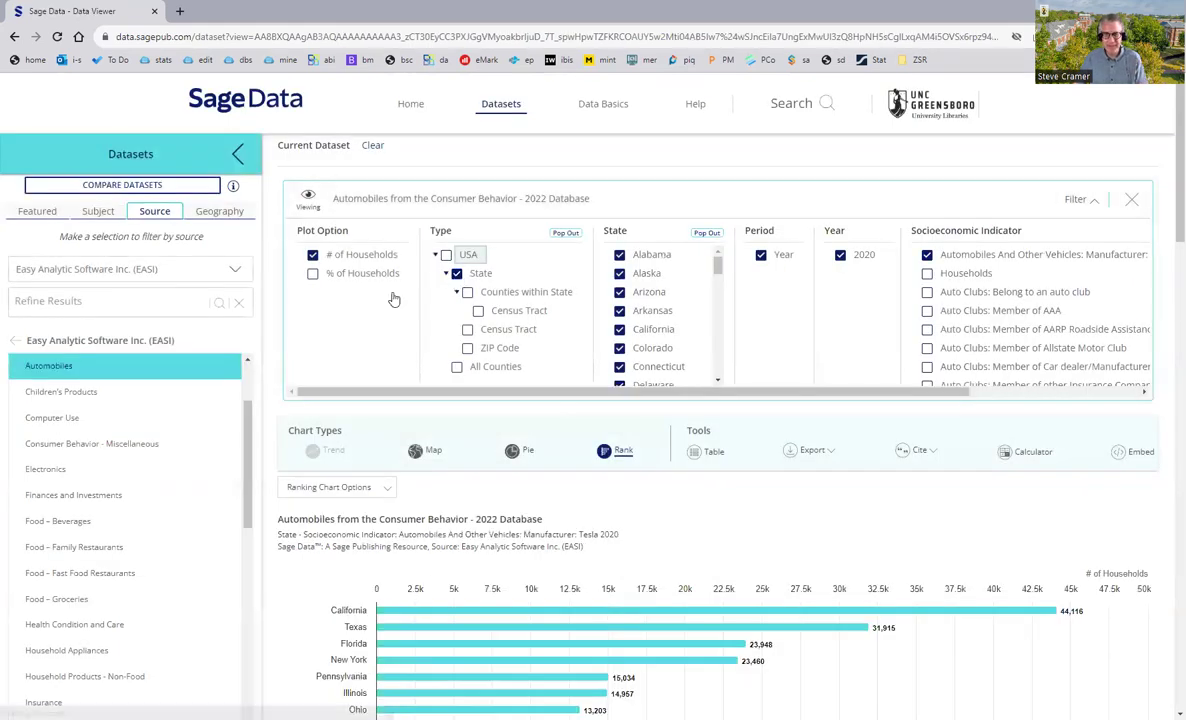
mouse_move(437, 625)
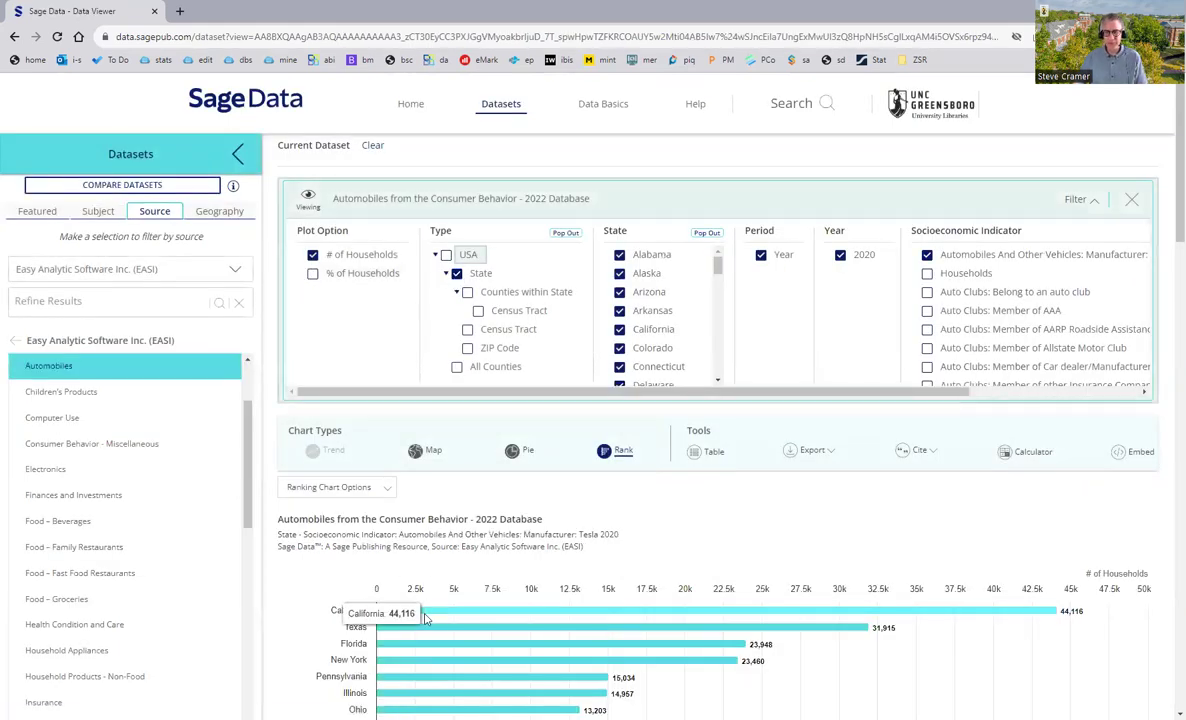
left_click(334, 275)
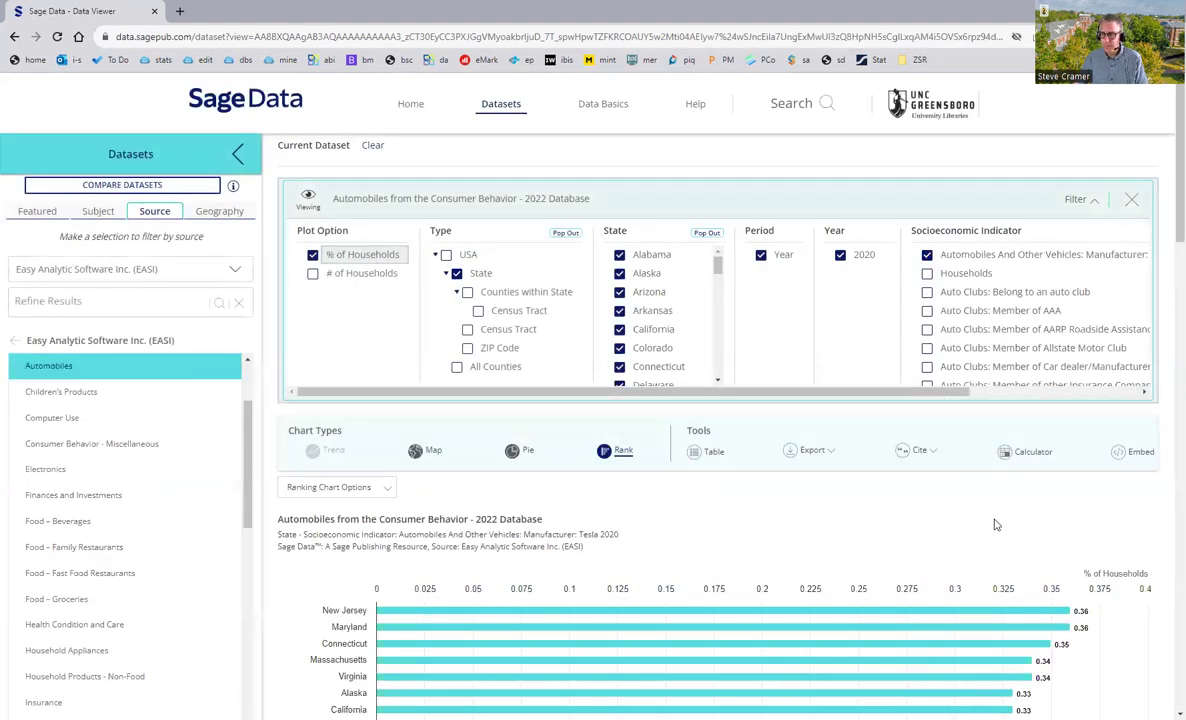
scroll(995, 521, "down", 2)
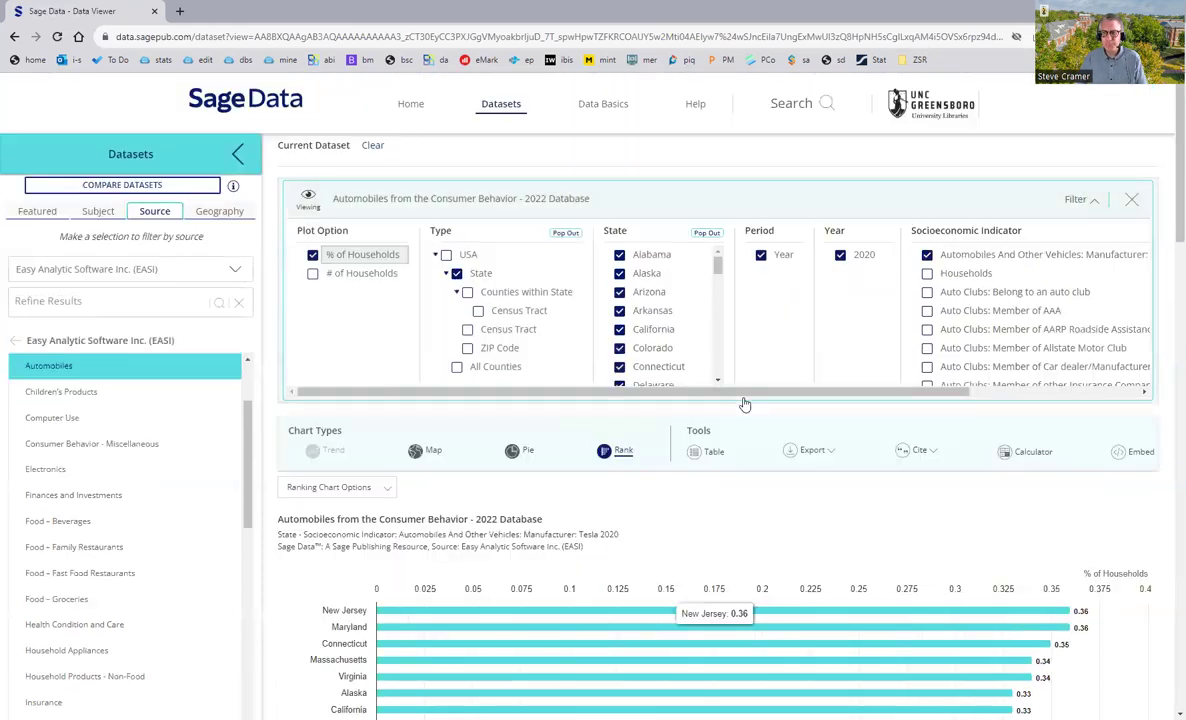
scroll(730, 380, "up", 2)
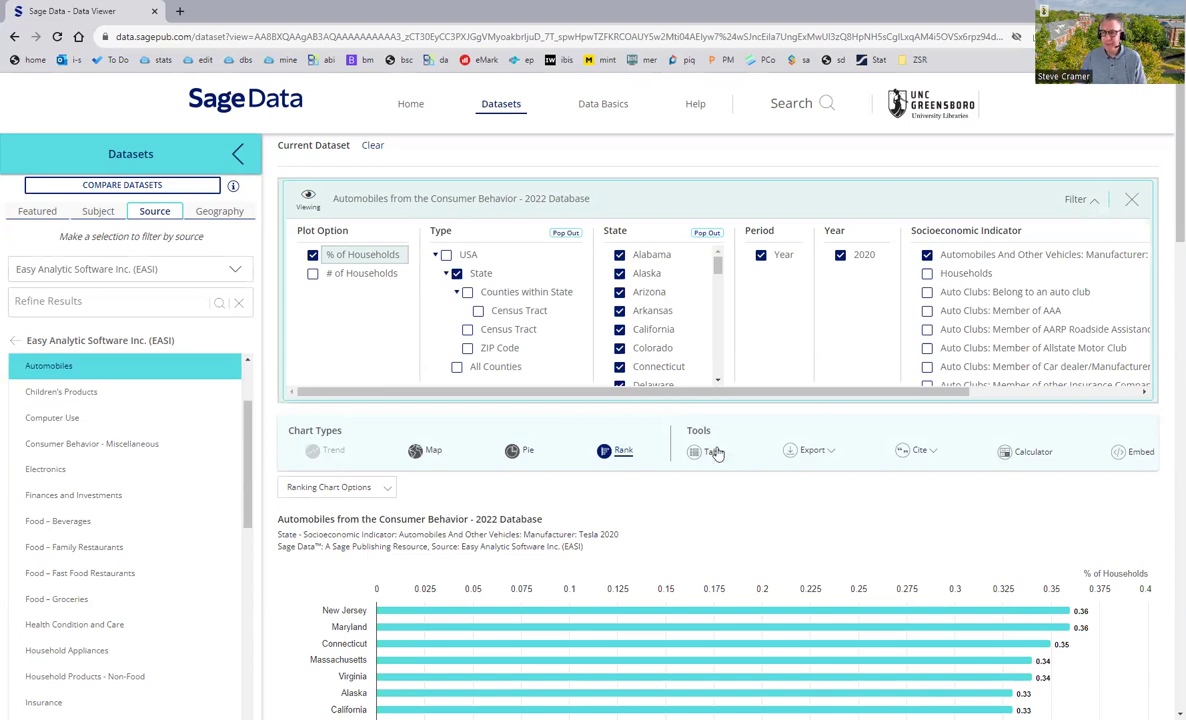
Review the Export and Cite options, then copy the chart's static embed code and close the dialog
left_click(834, 455)
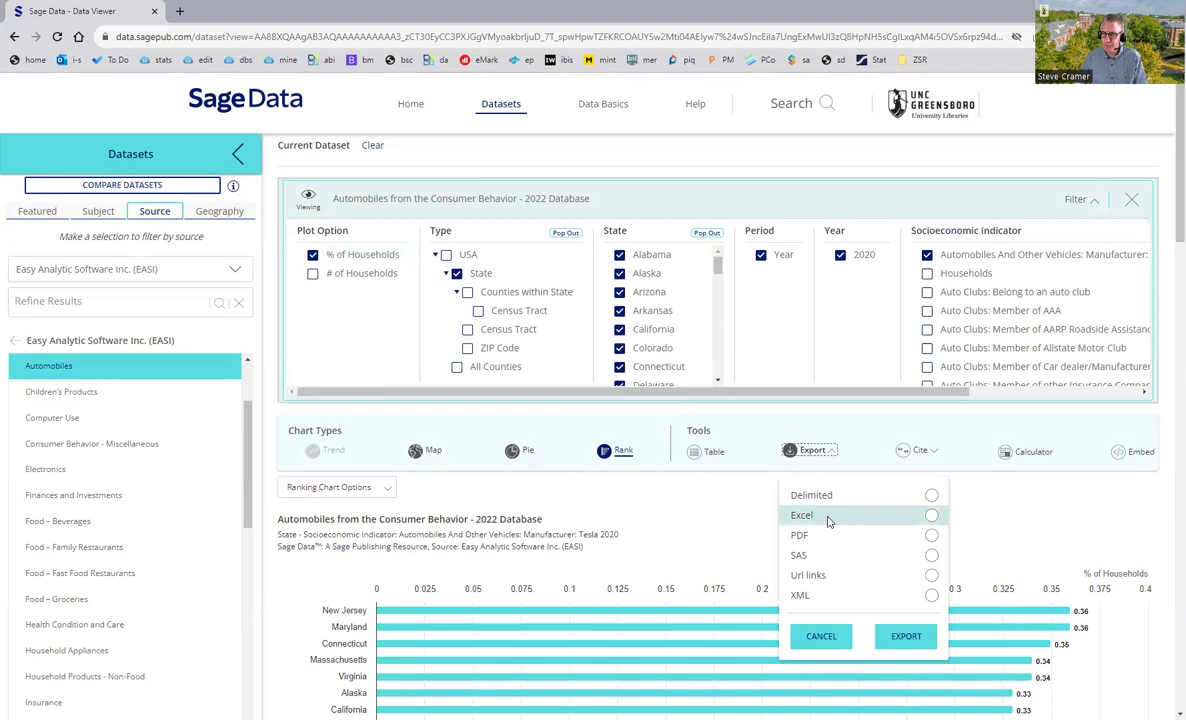
left_click(932, 452)
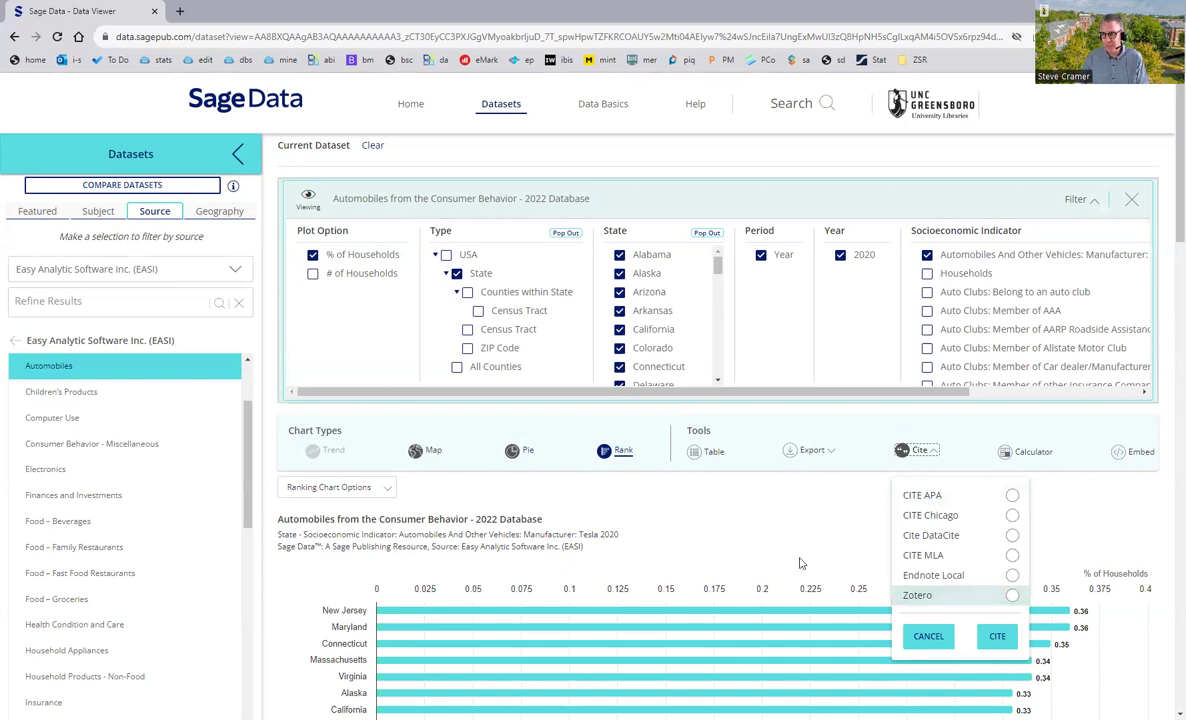
left_click(1124, 456)
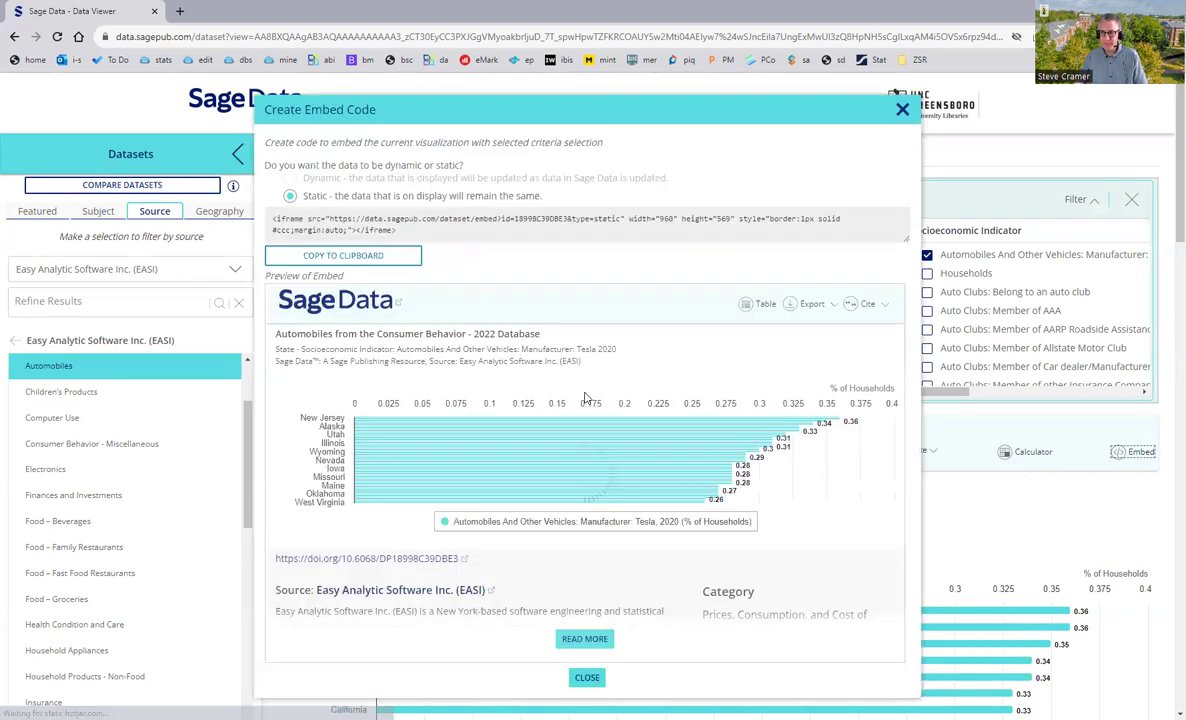
left_click(381, 256)
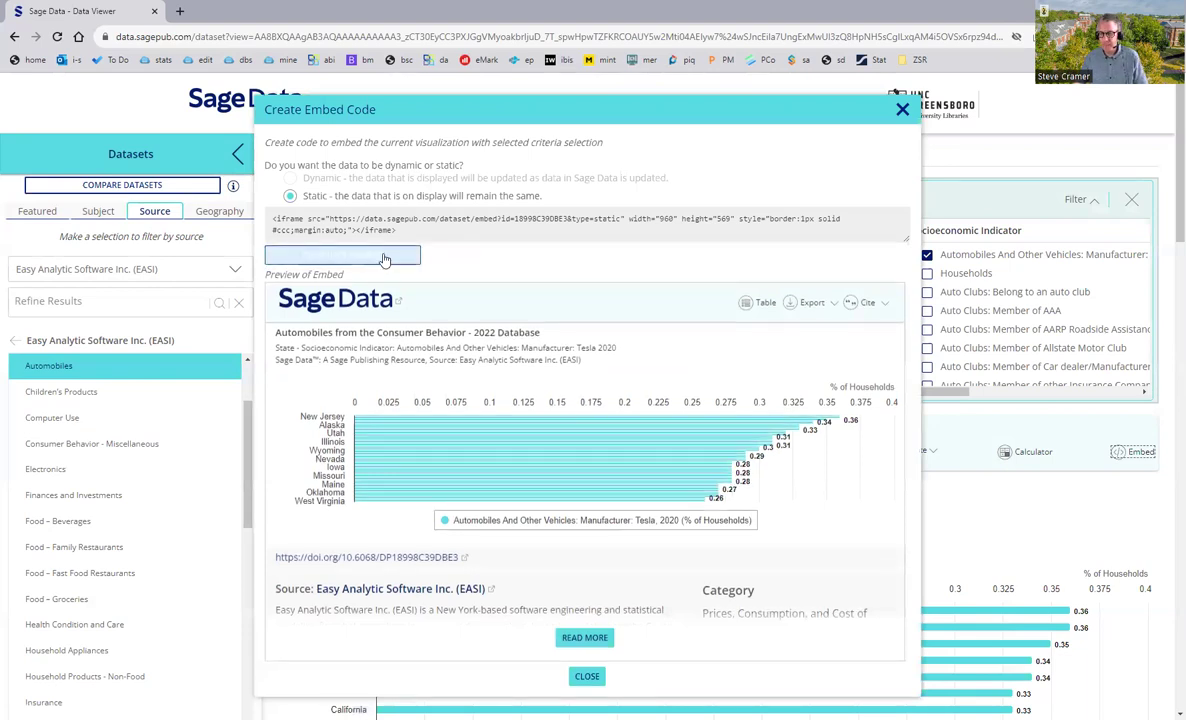
left_click(902, 109)
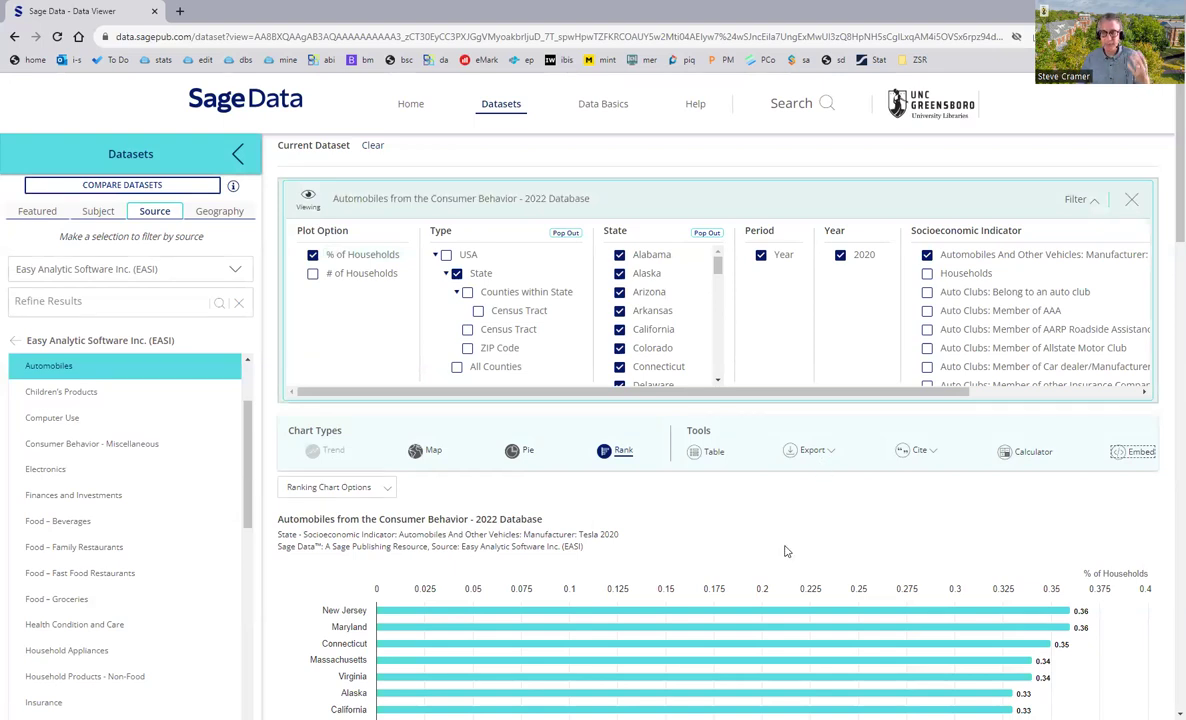
Scroll through the datasets listed under the Industry, Business, and Commerce subject
scroll(785, 551, "down", 10)
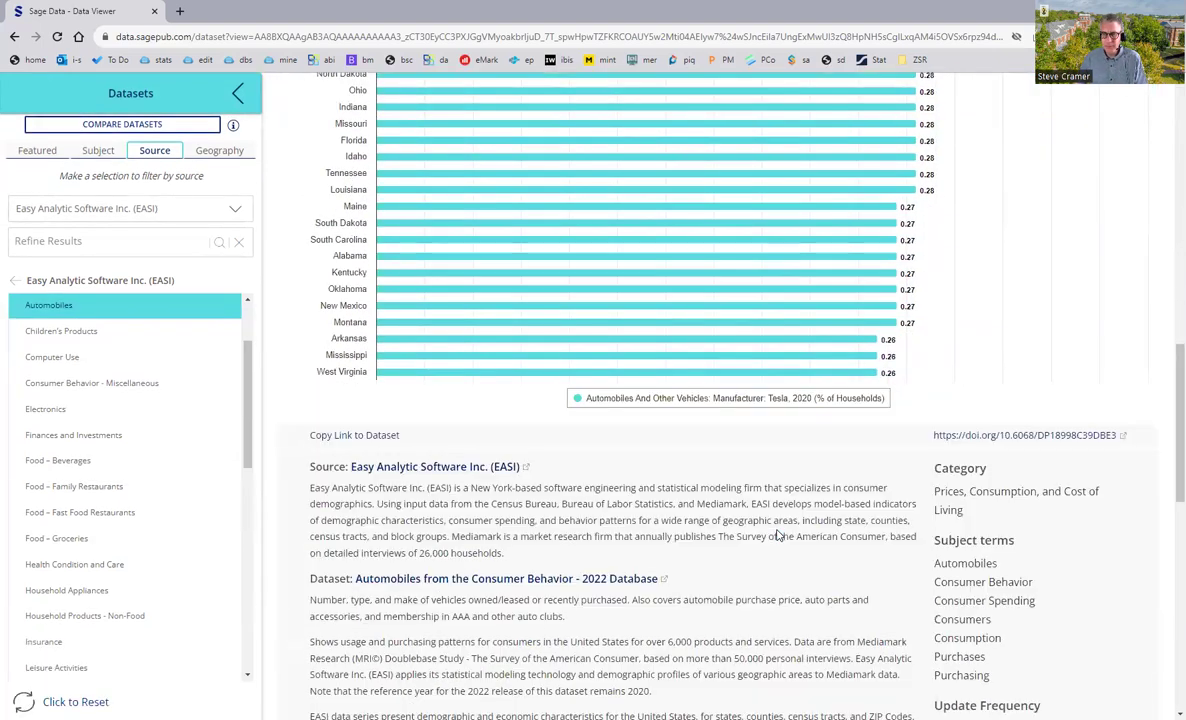
scroll(778, 535, "down", 2)
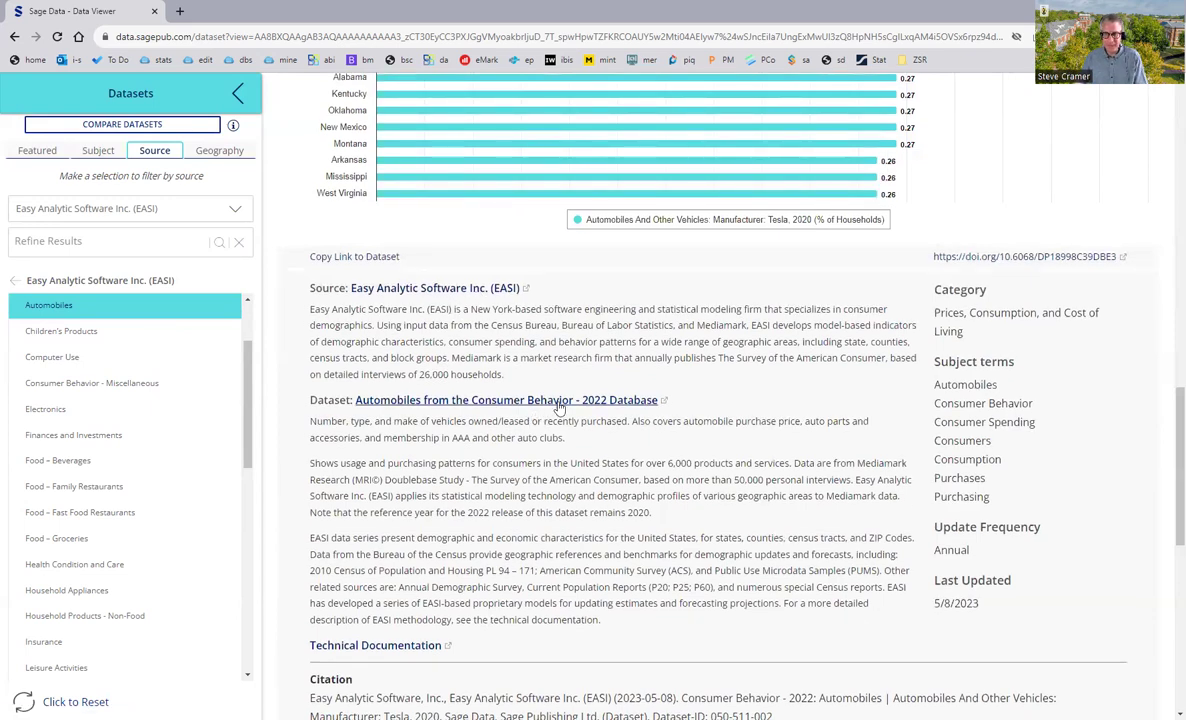
scroll(695, 514, "down", 2)
scroll(710, 500, "up", 4)
scroll(722, 480, "down", 1)
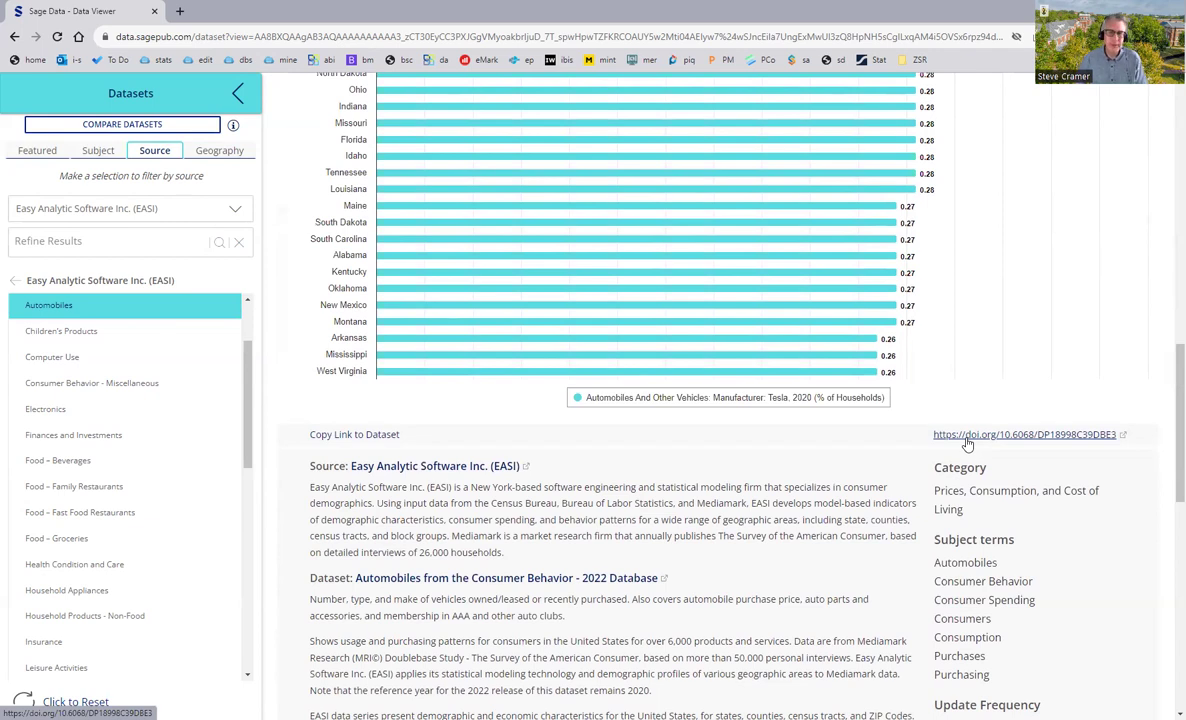
scroll(631, 580, "up", 10)
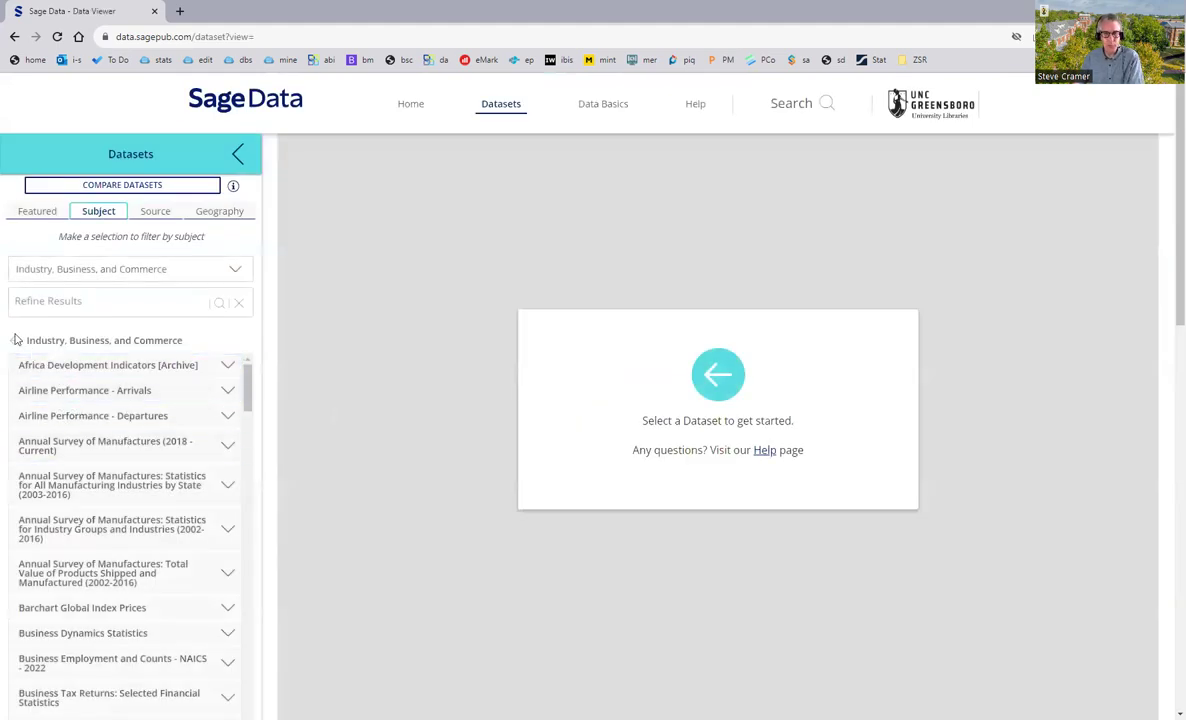
Clear the subject filter and switch the dataset filter to Source
left_click(13, 343)
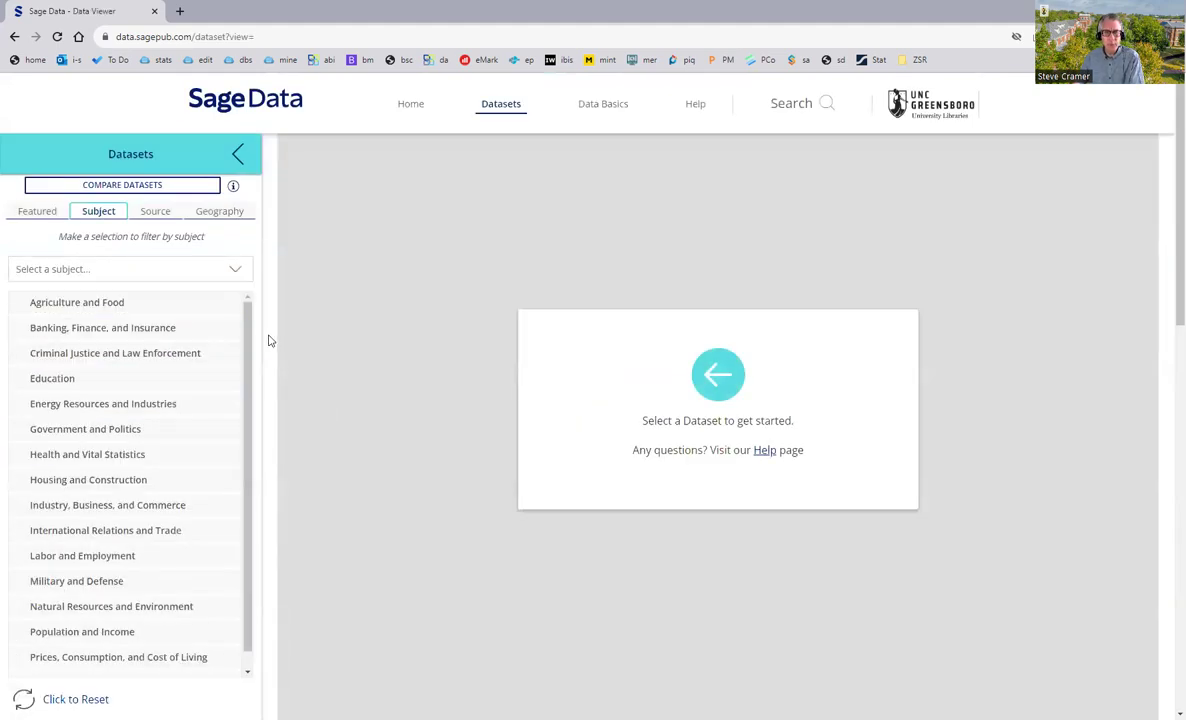
left_click(150, 212)
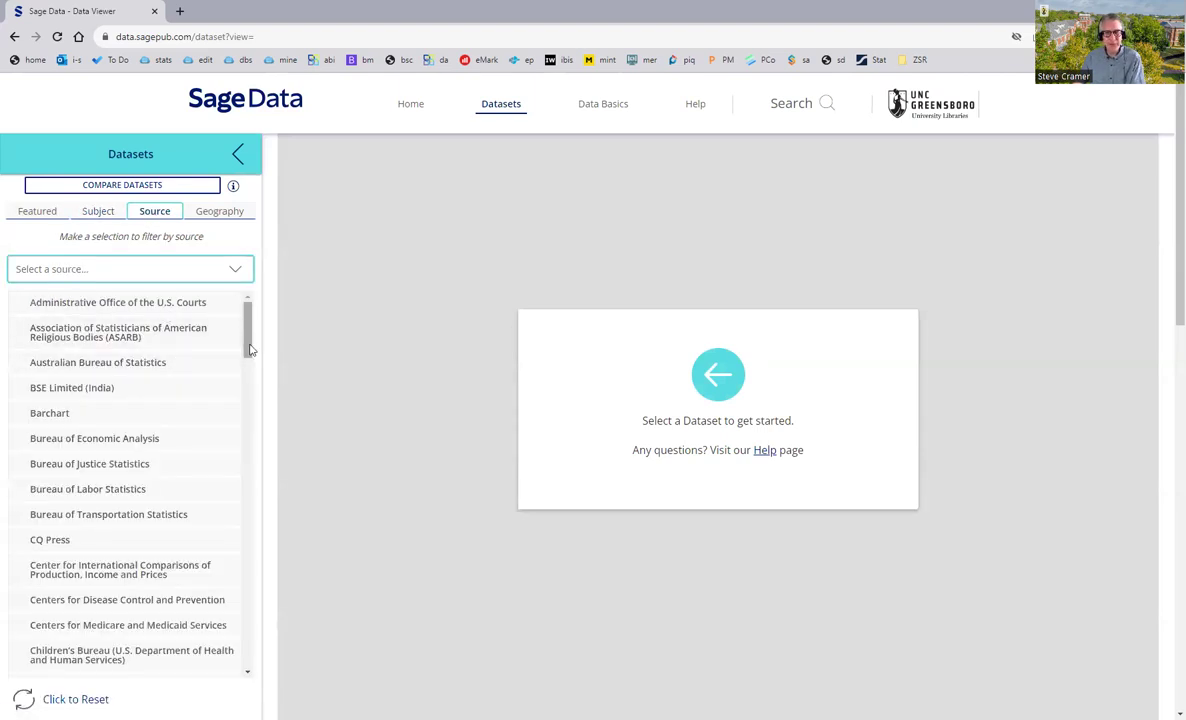
left_click_drag(251, 349, 249, 424)
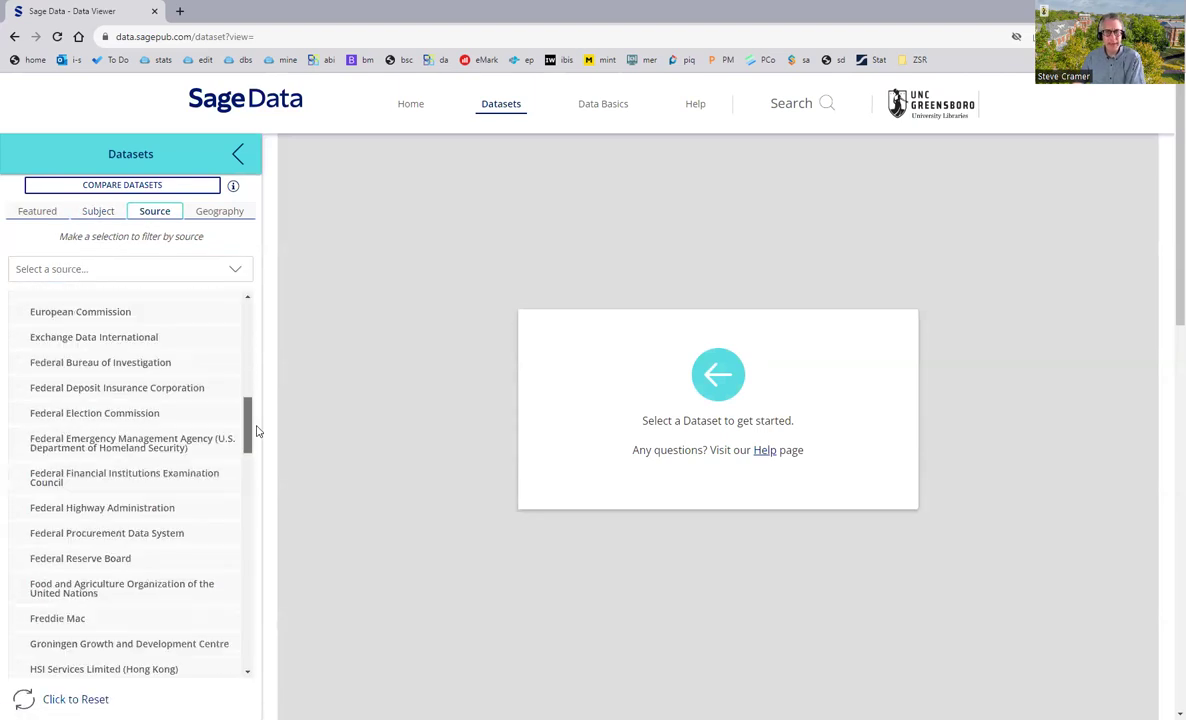
From the home page's Source A–Z list, open the Claritas source datasets
left_click(284, 110)
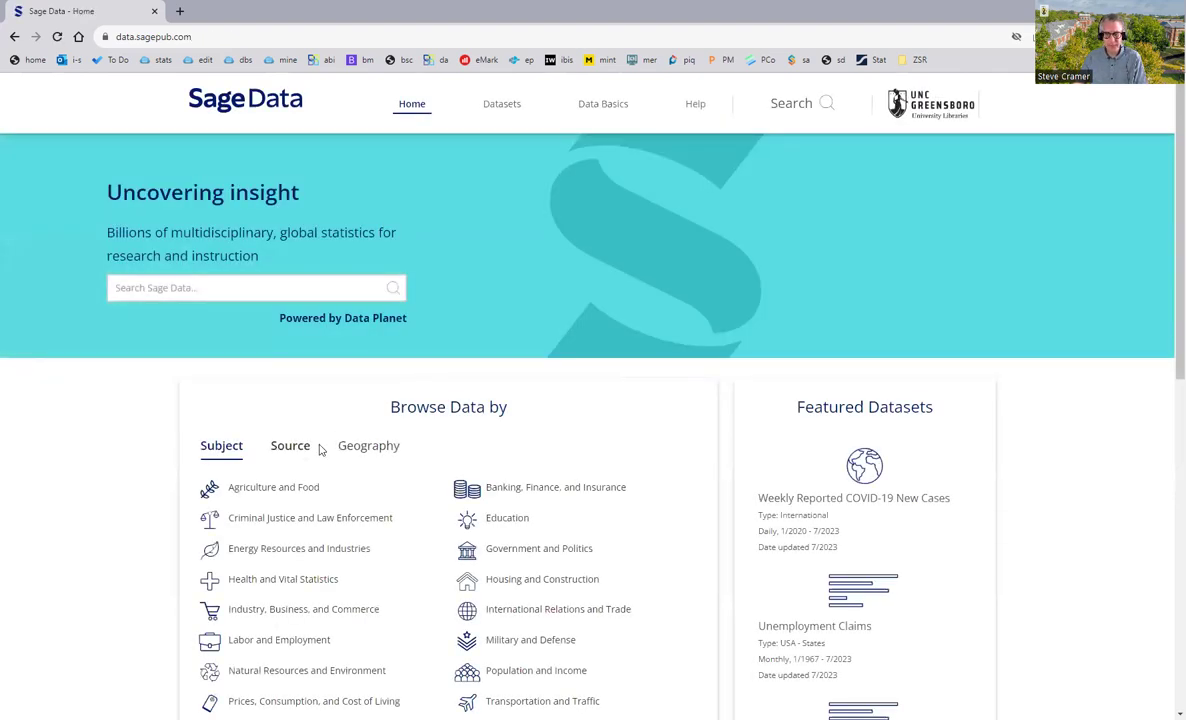
left_click(316, 447)
scroll(556, 551, "down", 3)
scroll(584, 372, "down", 2)
scroll(584, 372, "down", 1)
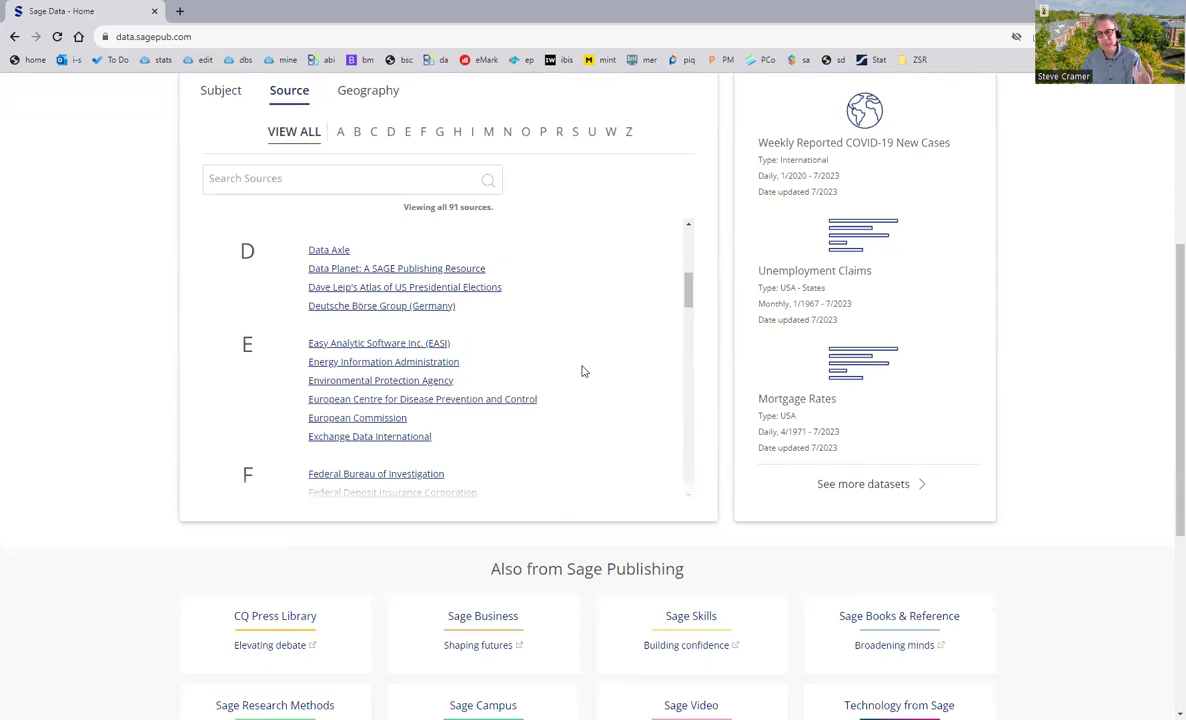
scroll(584, 372, "down", 2)
scroll(584, 372, "up", 4)
left_click(330, 372)
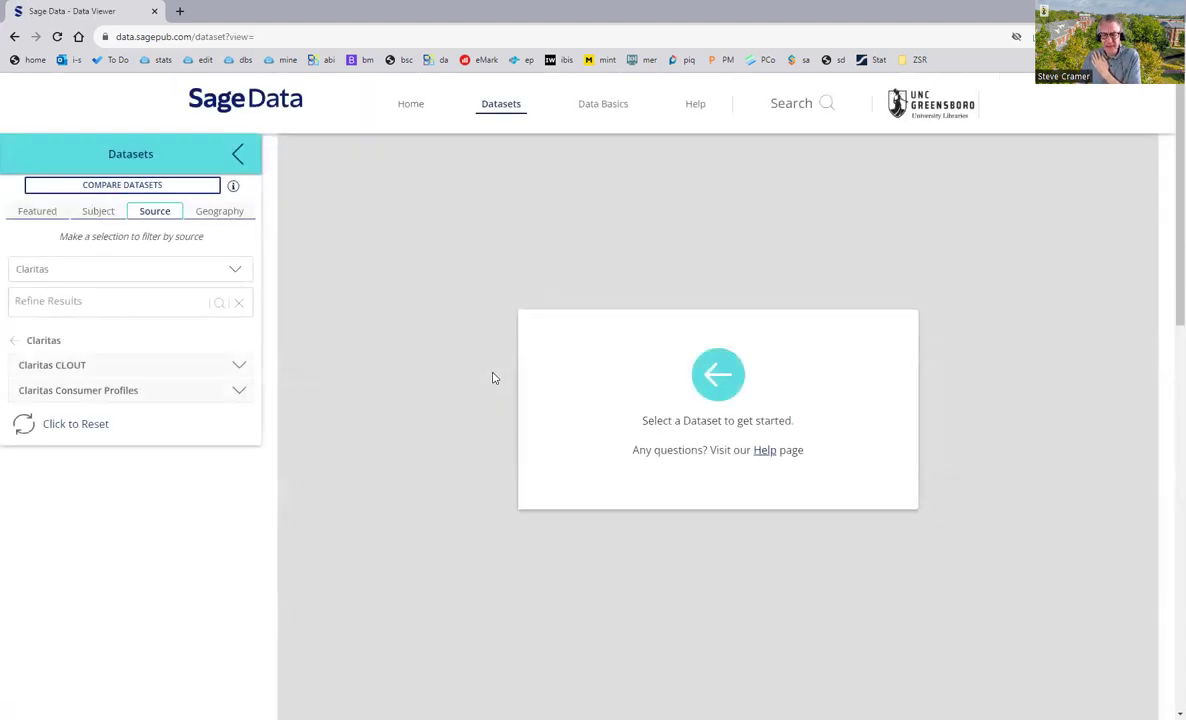
Expand Claritas Consumer Profiles > 2023 > P$YCLE Premier - 2023 and open Segment Distributions
left_click(238, 393)
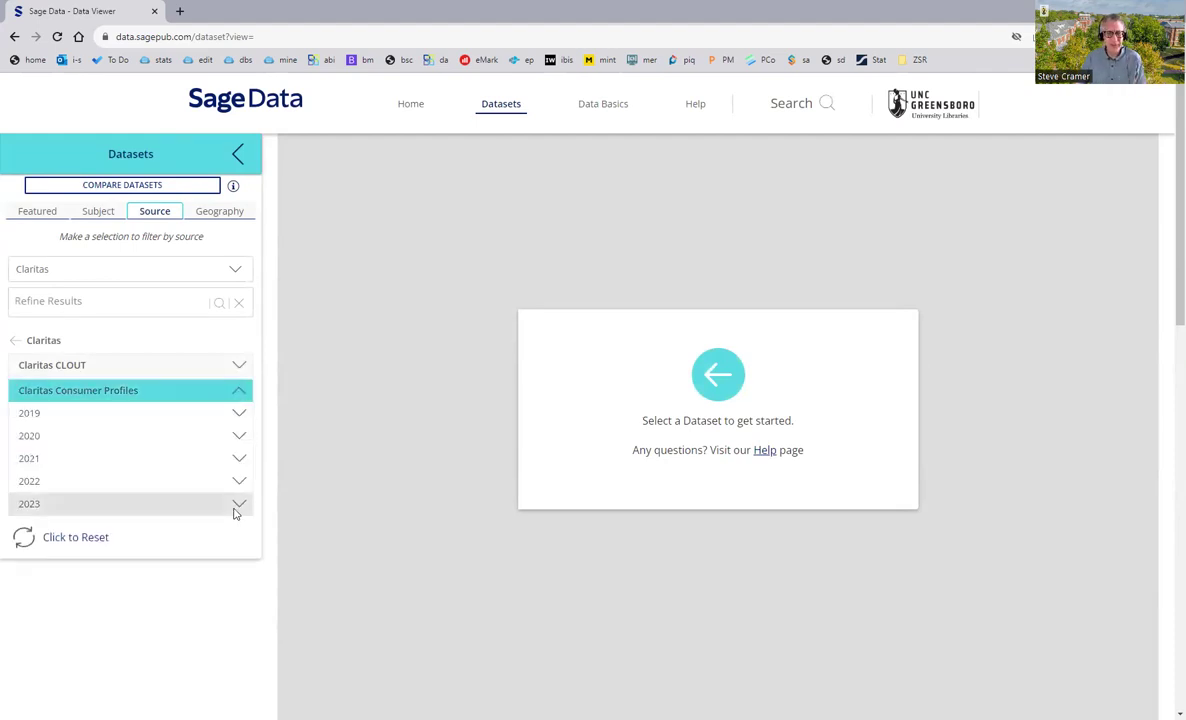
left_click(236, 504)
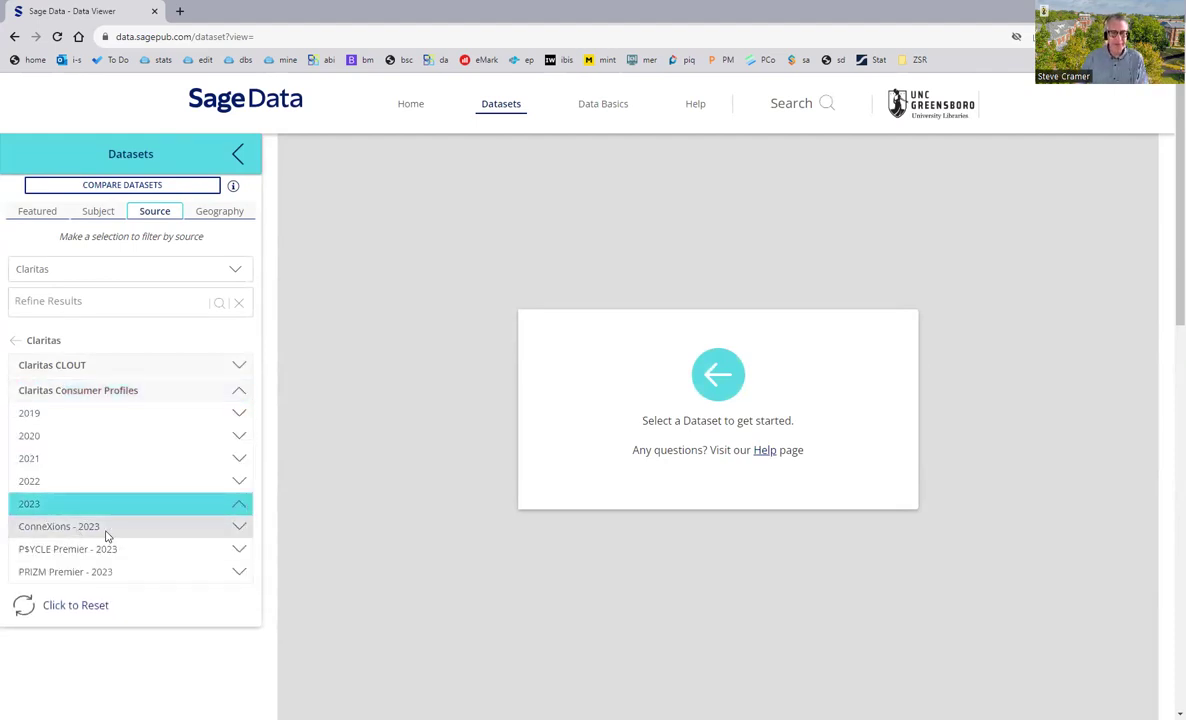
left_click(222, 551)
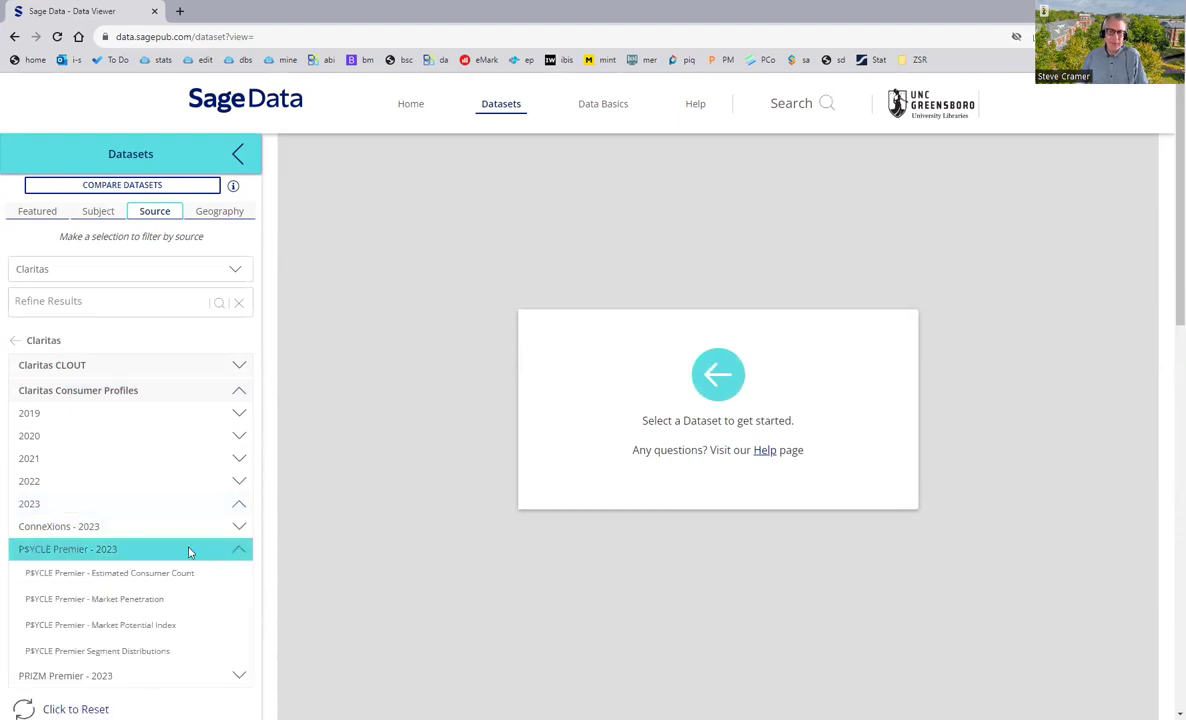
scroll(189, 552, "down", 2)
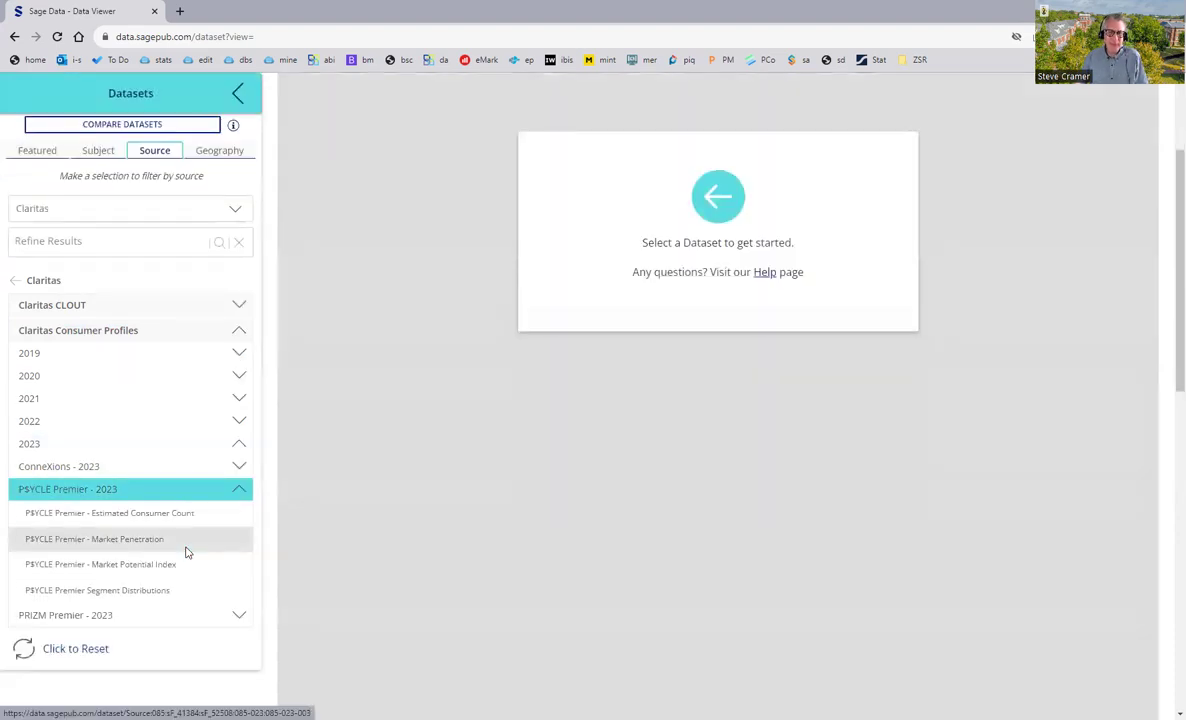
left_click(66, 590)
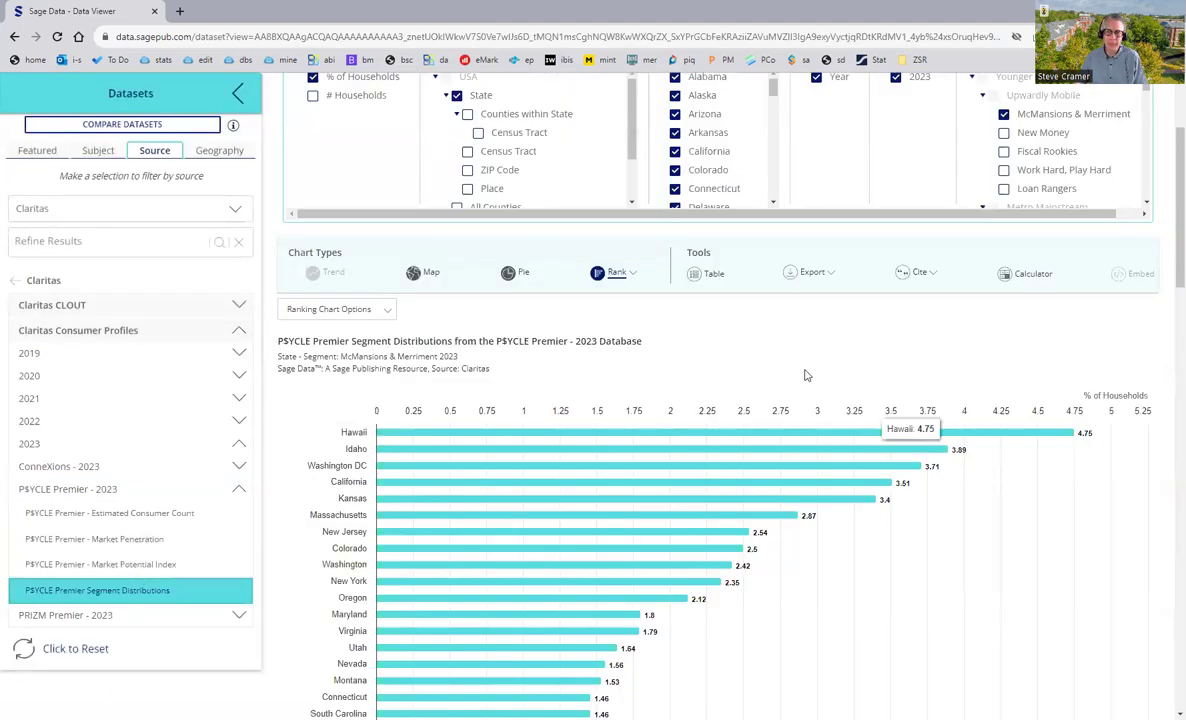
scroll(813, 381, "up", 3)
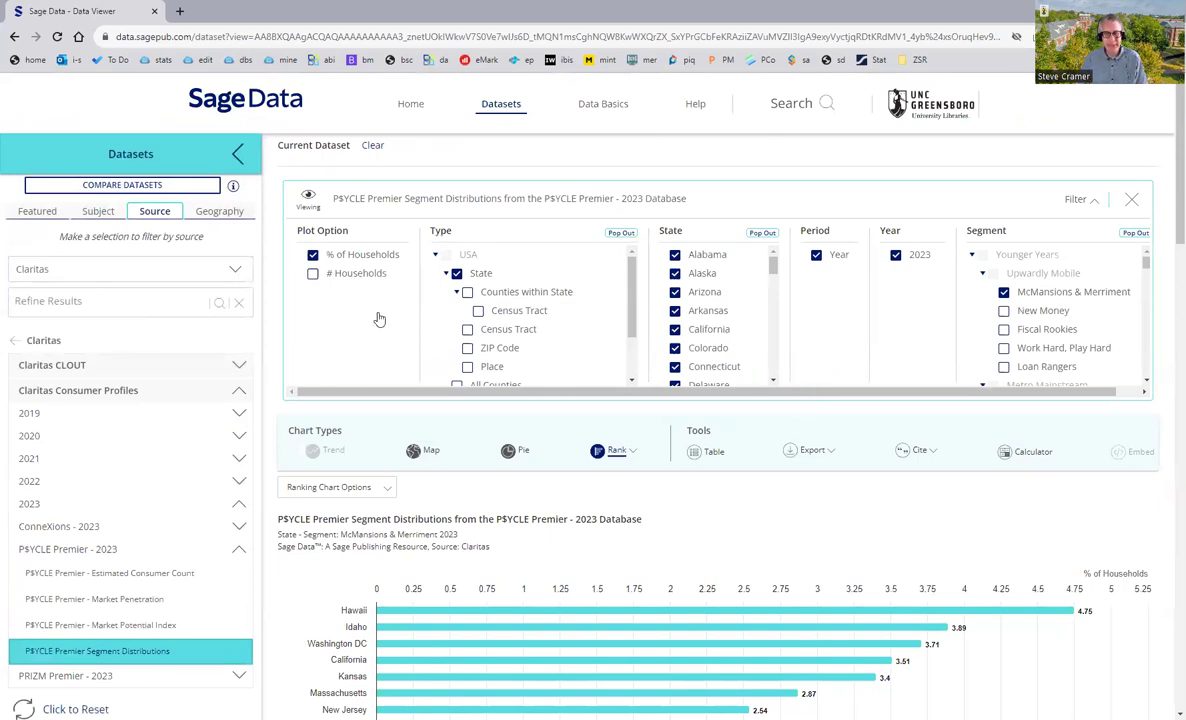
In Featured: In The News, select Initial Unemployment Claims and Dow Jones Industrial Average, dismissing the error
left_click(40, 212)
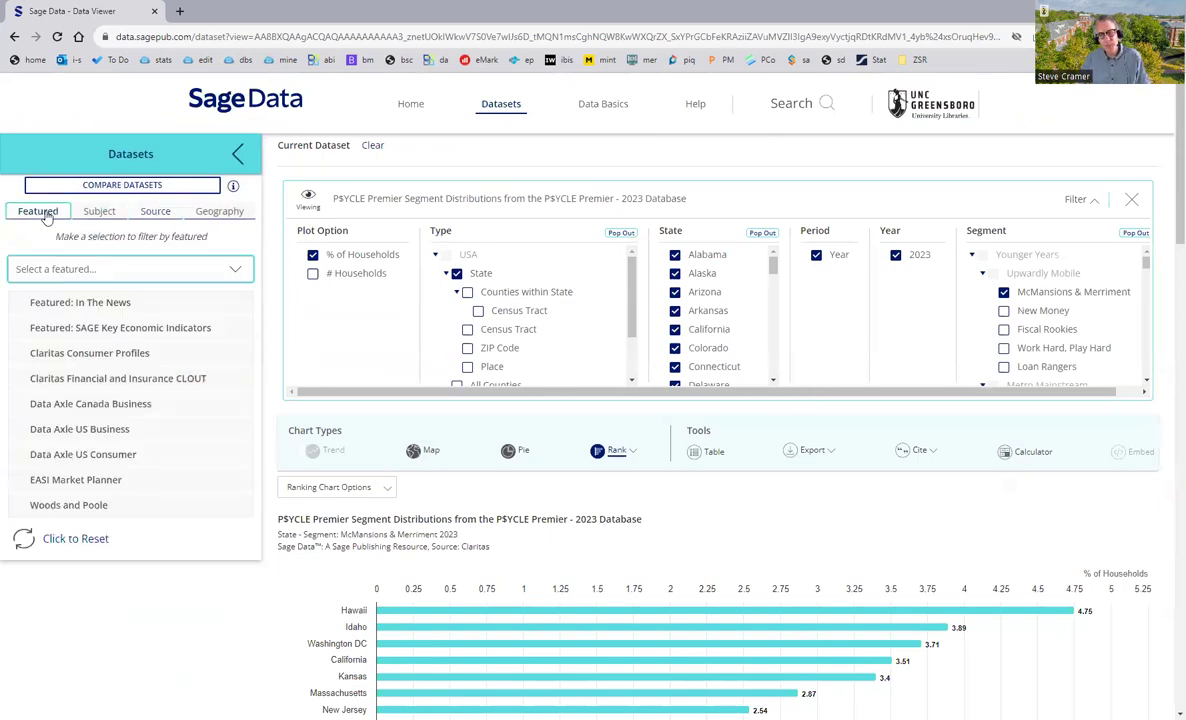
left_click(100, 303)
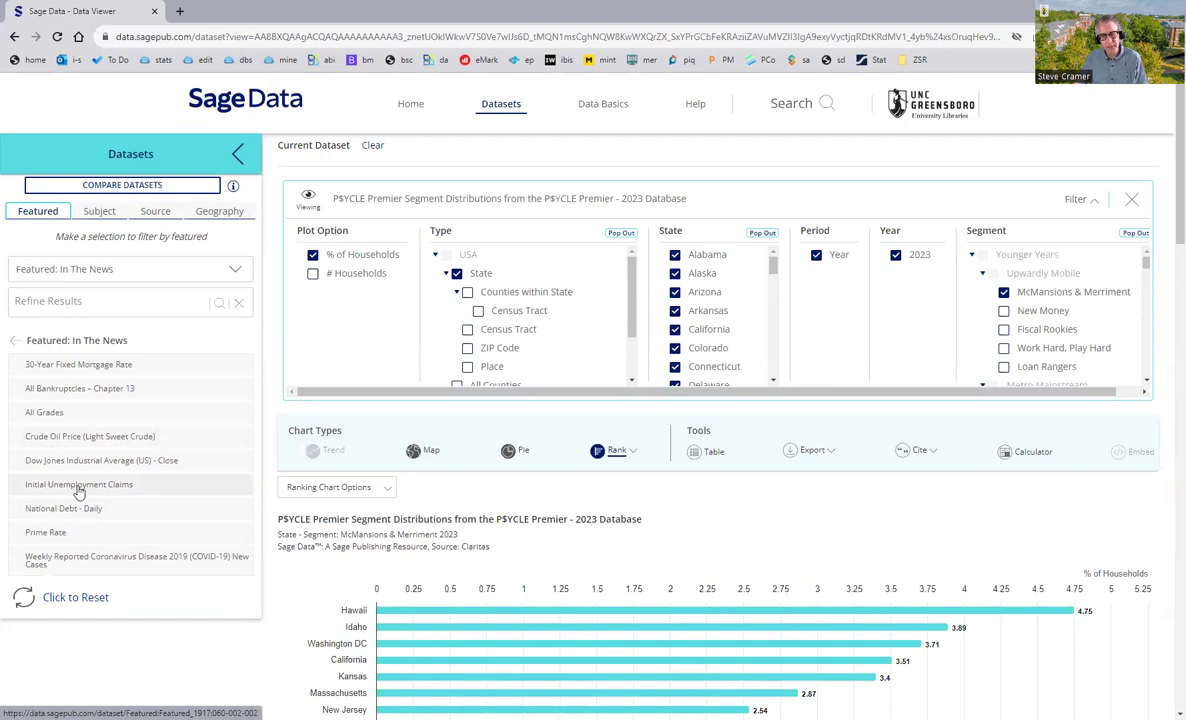
left_click(83, 486)
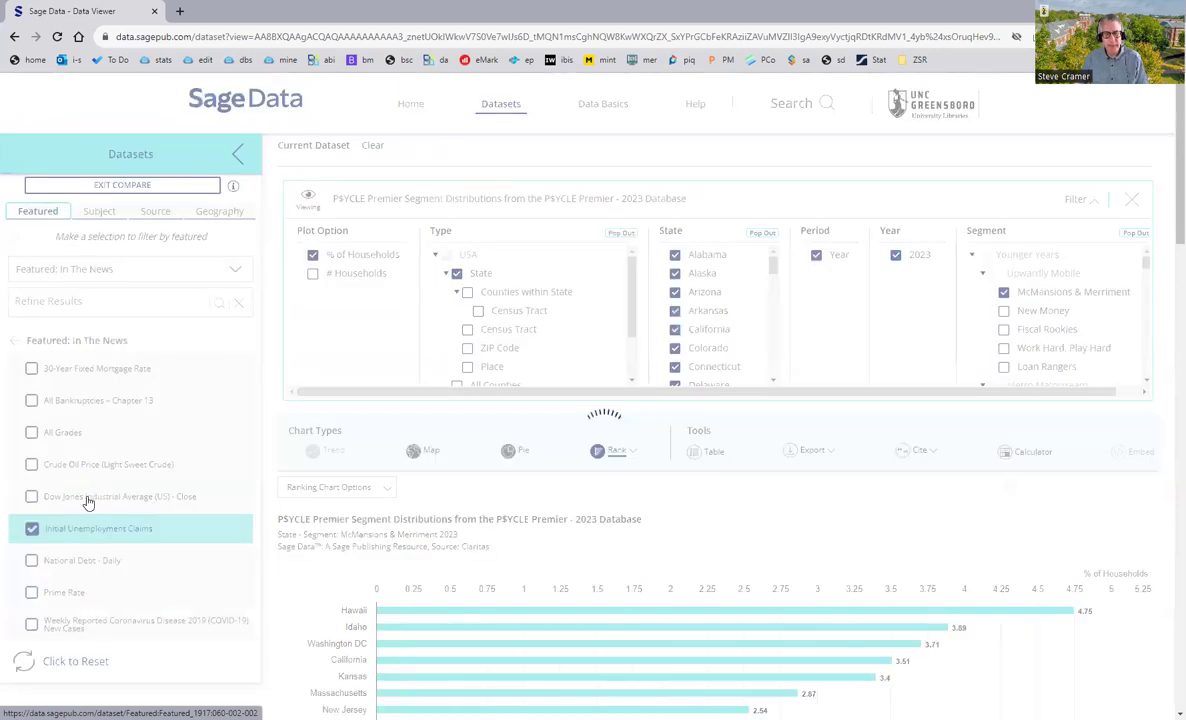
left_click(88, 500)
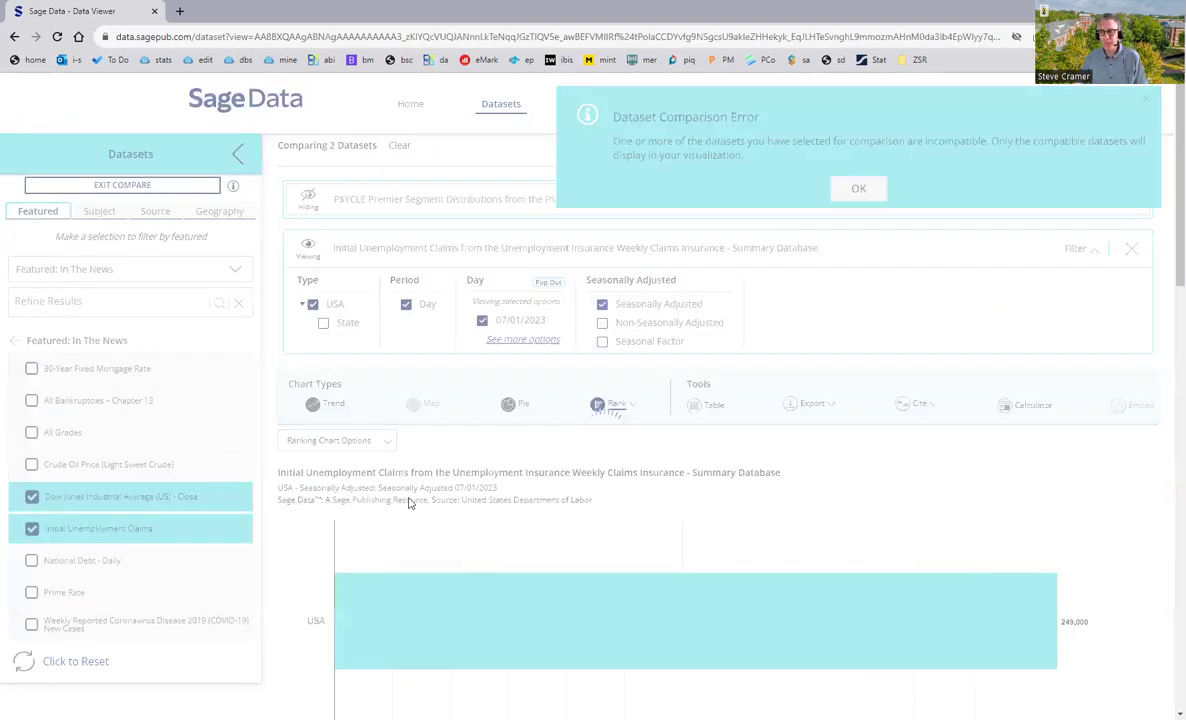
left_click(856, 188)
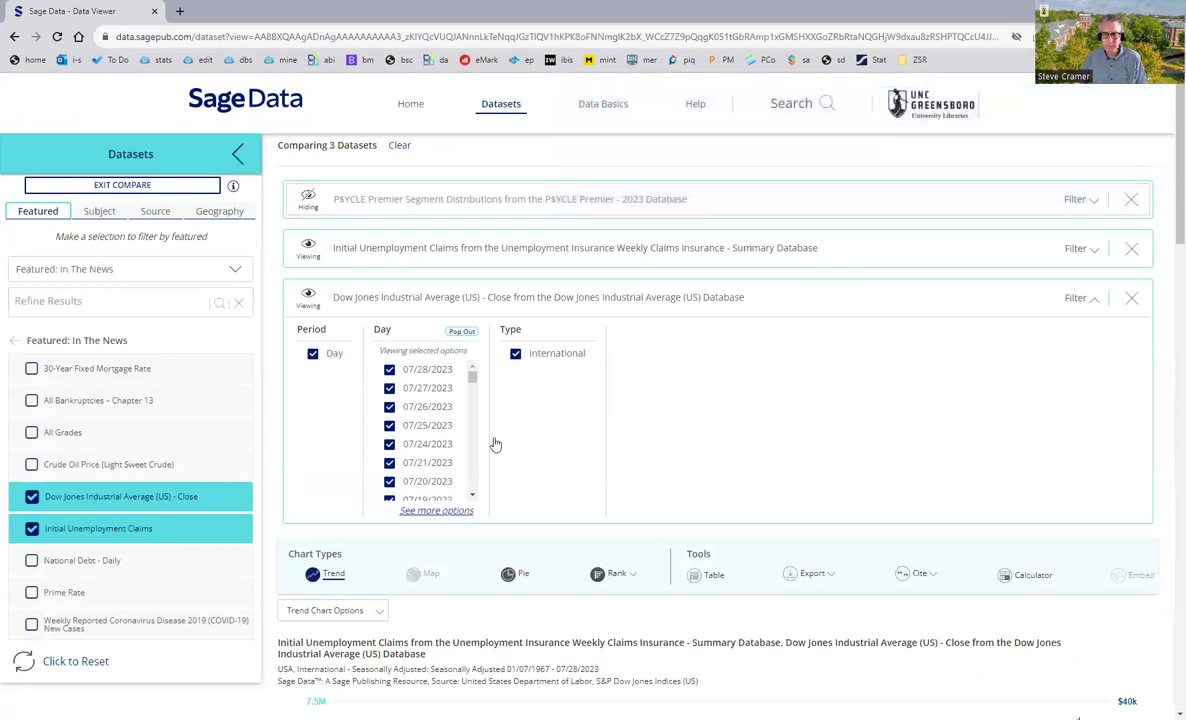
Zoom the trend chart to 2020 onward and hide the Initial Unemployment Claims line
scroll(495, 444, "down", 3)
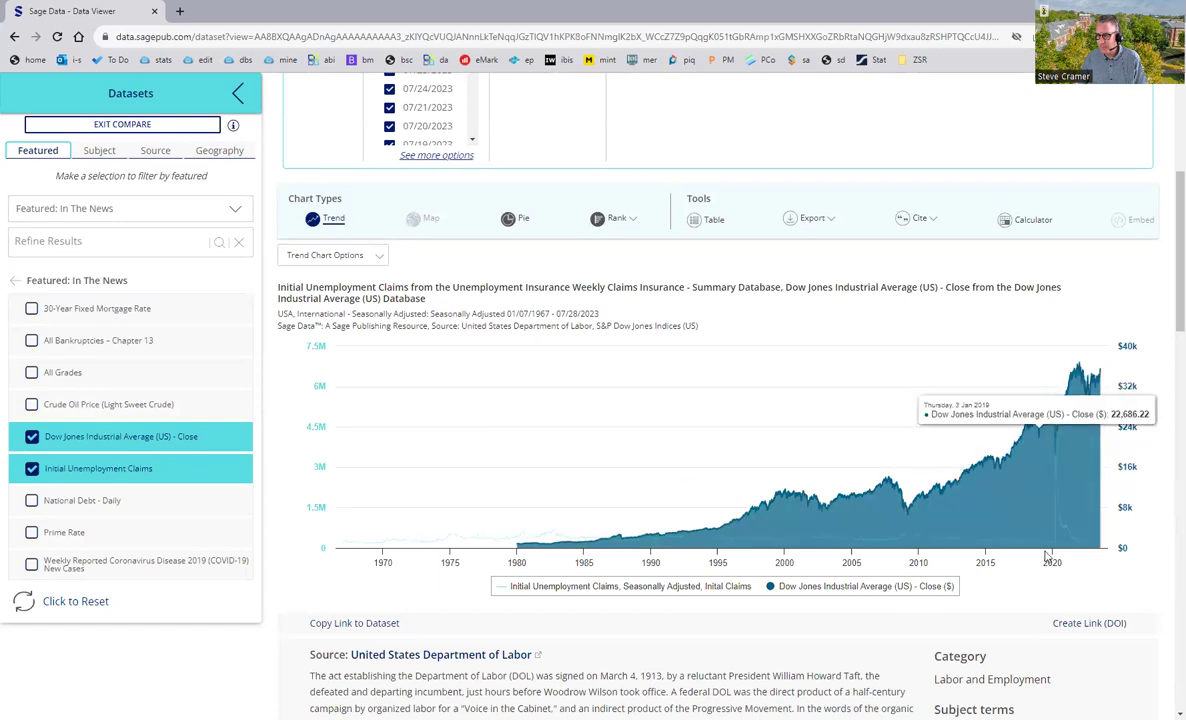
left_click_drag(1030, 500, 1115, 548)
left_click(476, 543)
mouse_move(484, 500)
left_mouse_down()
mouse_move(820, 520)
mouse_move(1078, 578)
mouse_move(1133, 577)
mouse_move(1125, 570)
left_mouse_up()
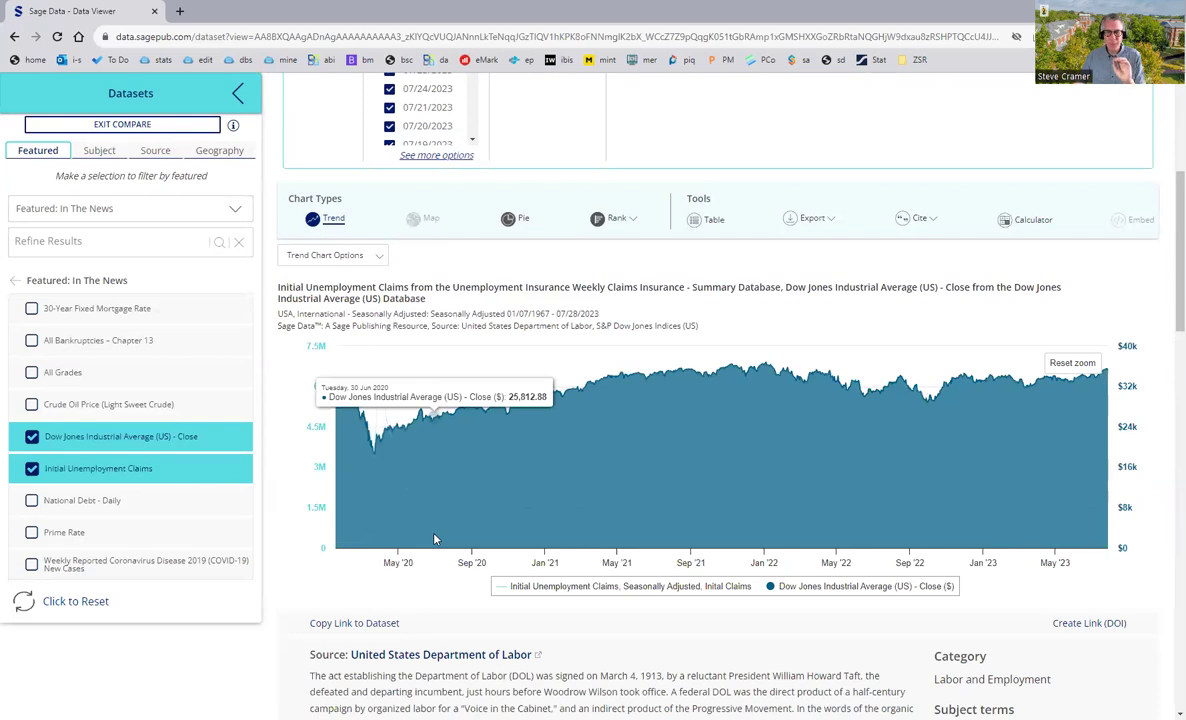
scroll(345, 455, "up", 4)
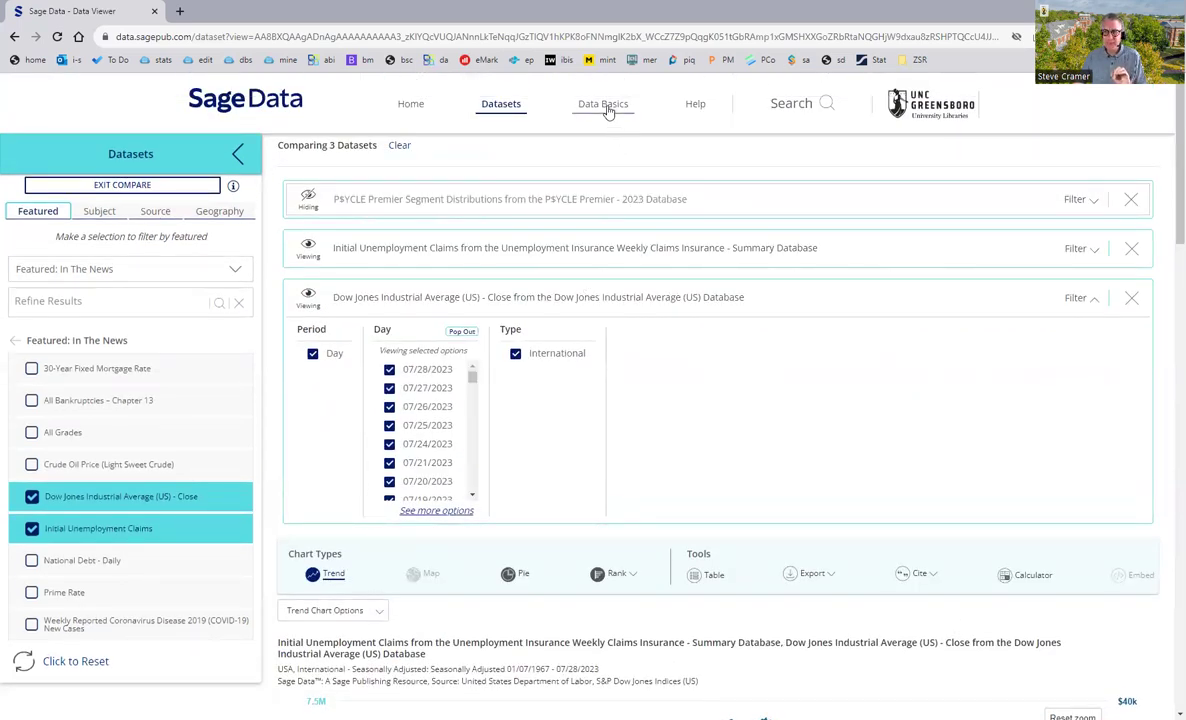
left_click(696, 106)
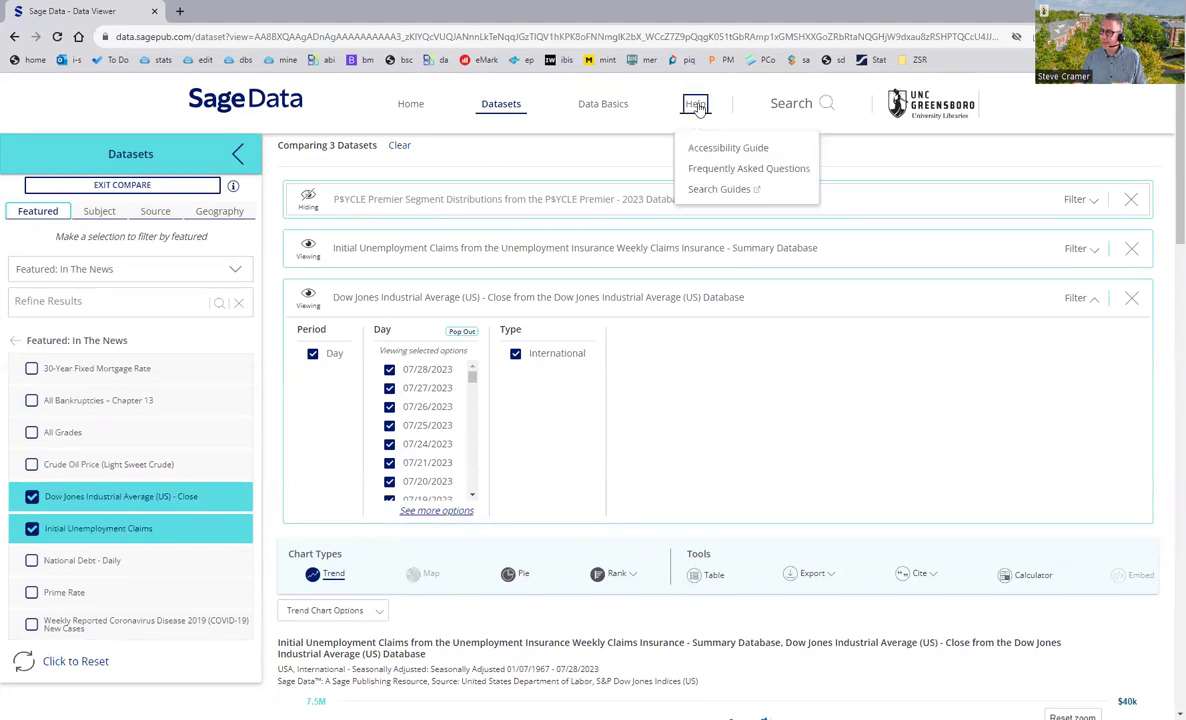